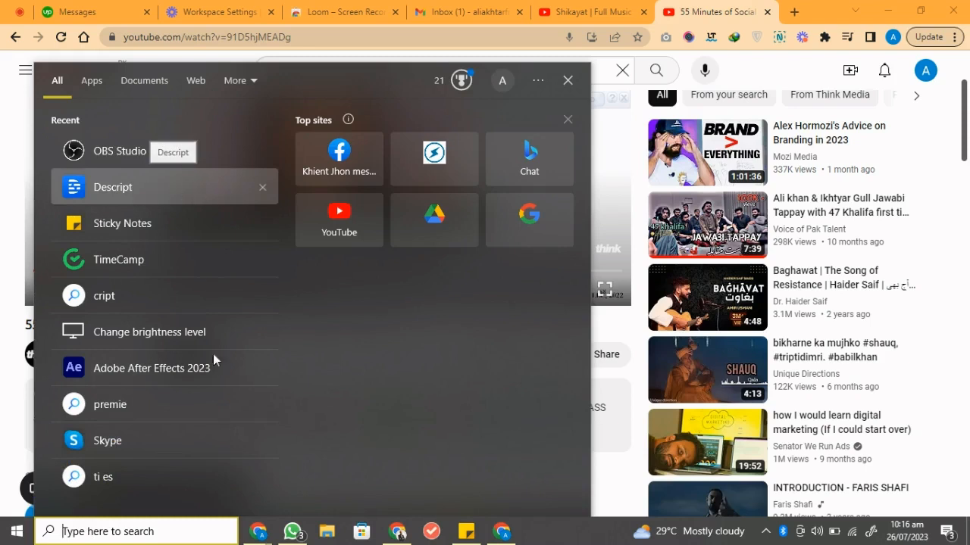
- Find the Descript desktop app on the computer and launch it
type("descr")
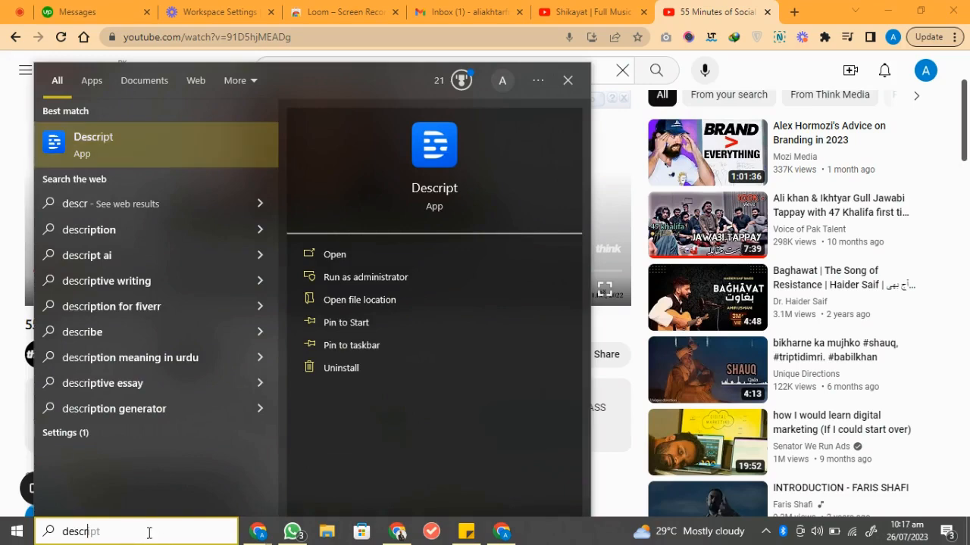
left_click(142, 145)
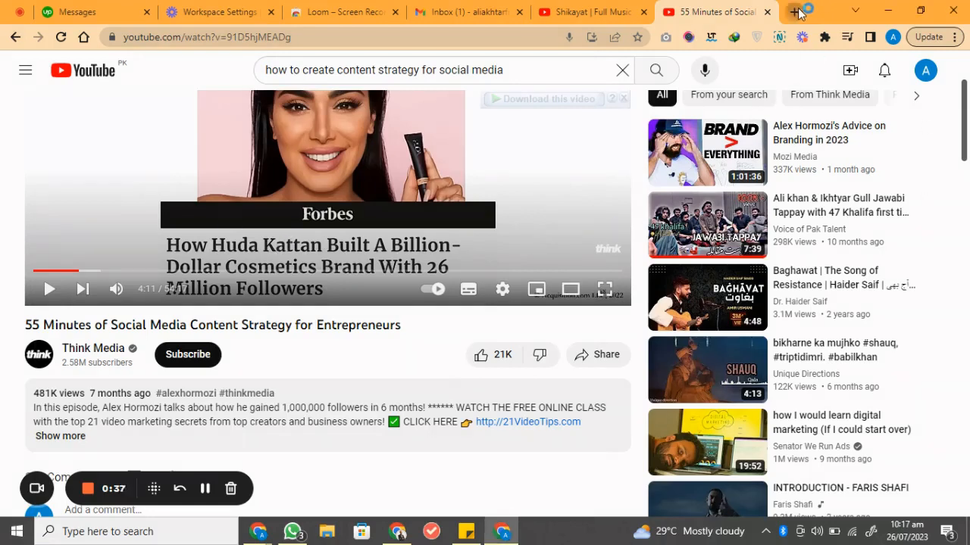
- Search the web for "desript" in a new browser tab, open the sponsored Descript result and look over the home page
left_click(794, 12)
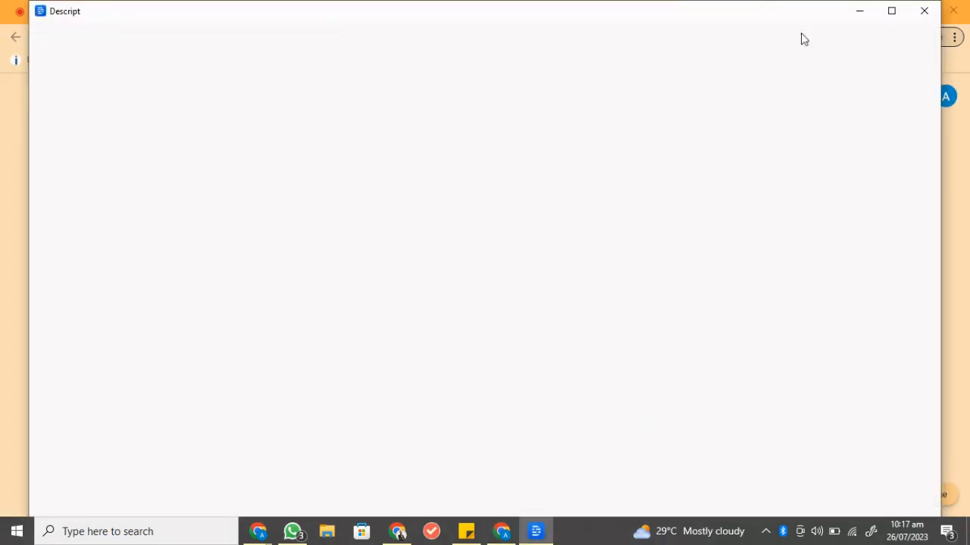
left_click(858, 12)
left_click(320, 39)
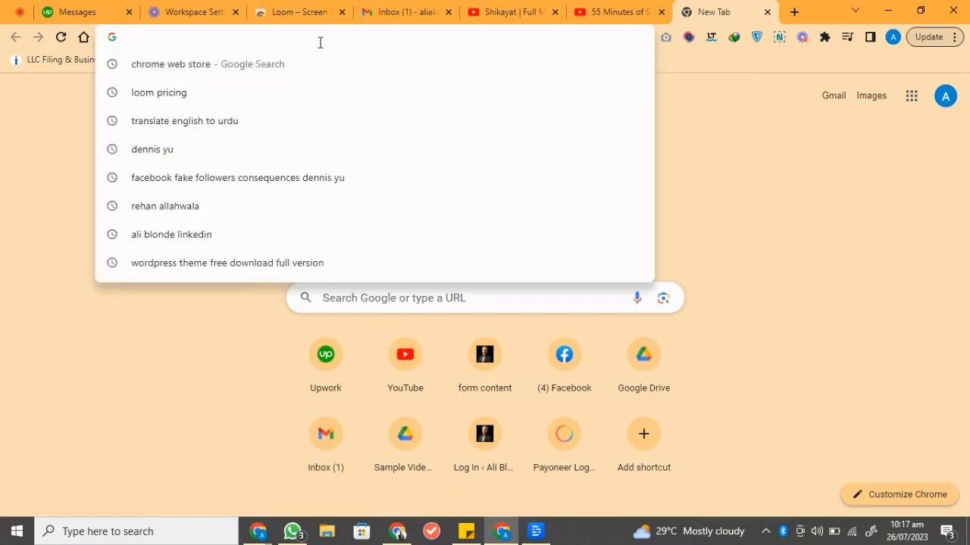
type("de")
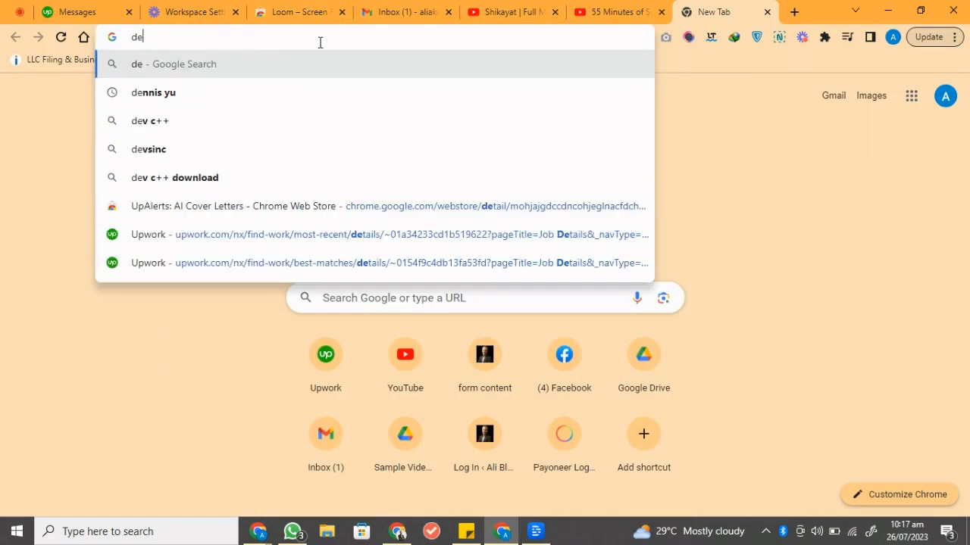
type("sript")
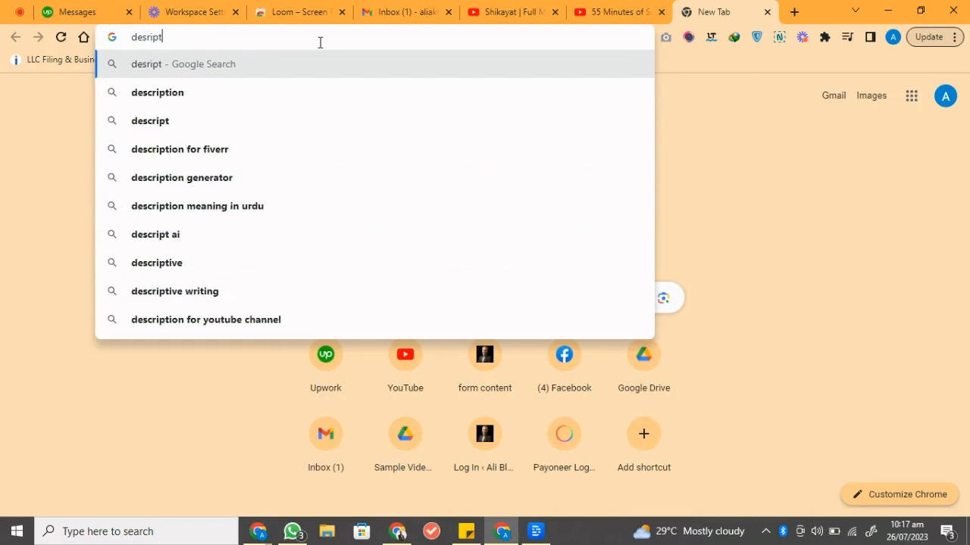
key("Return")
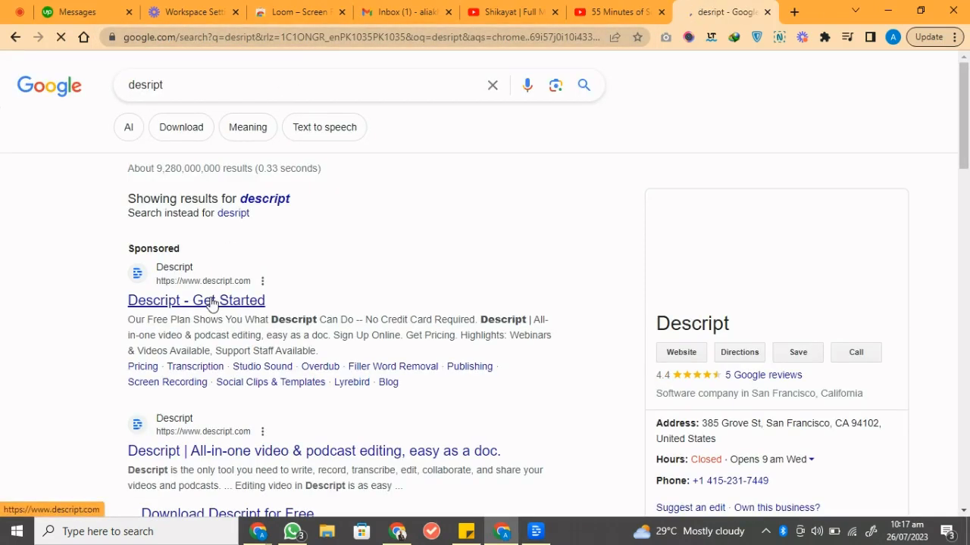
left_click(212, 302)
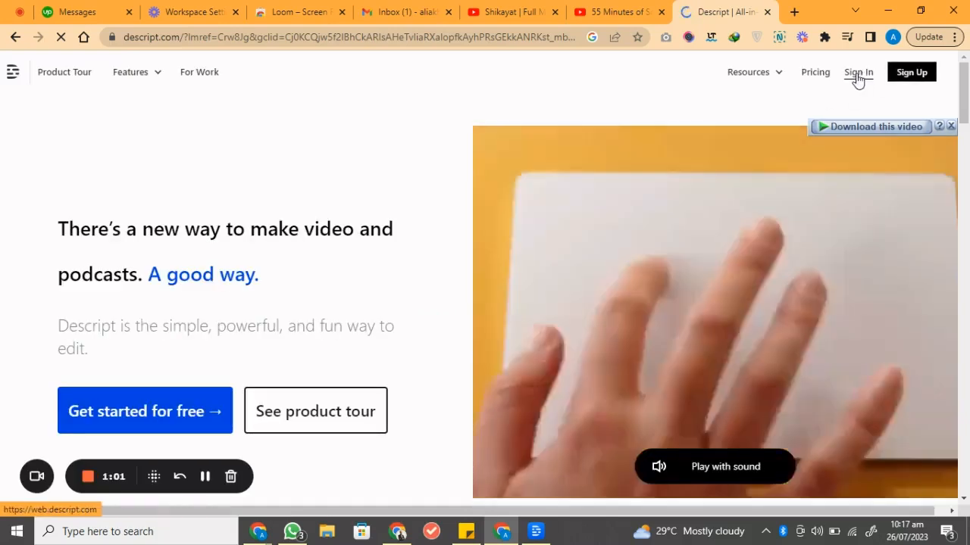
scroll(316, 372, "down", 5)
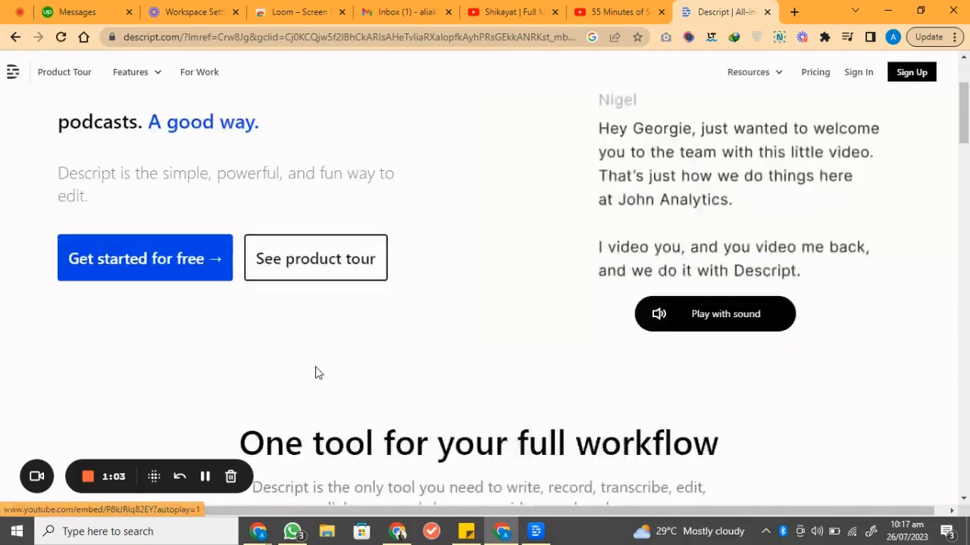
scroll(316, 374, "down", 10)
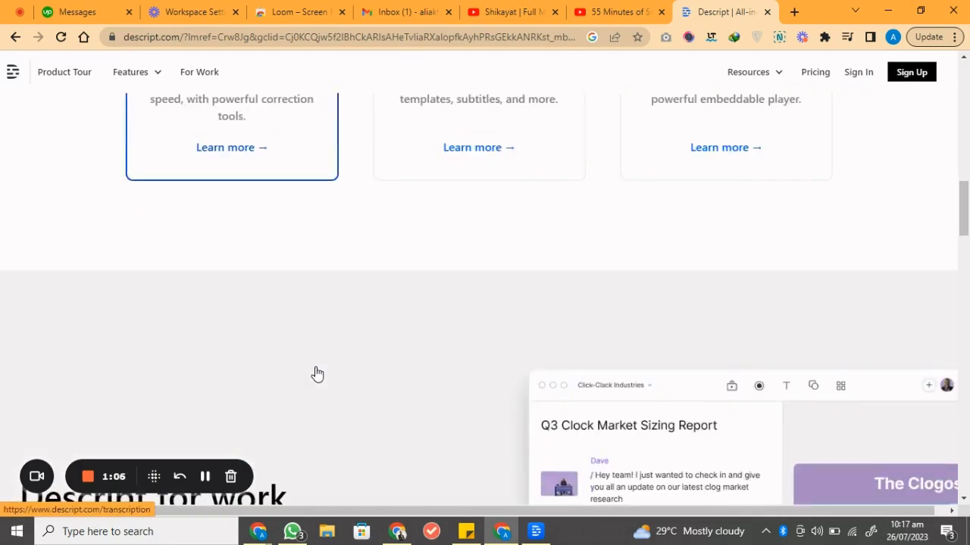
scroll(315, 373, "up", 15)
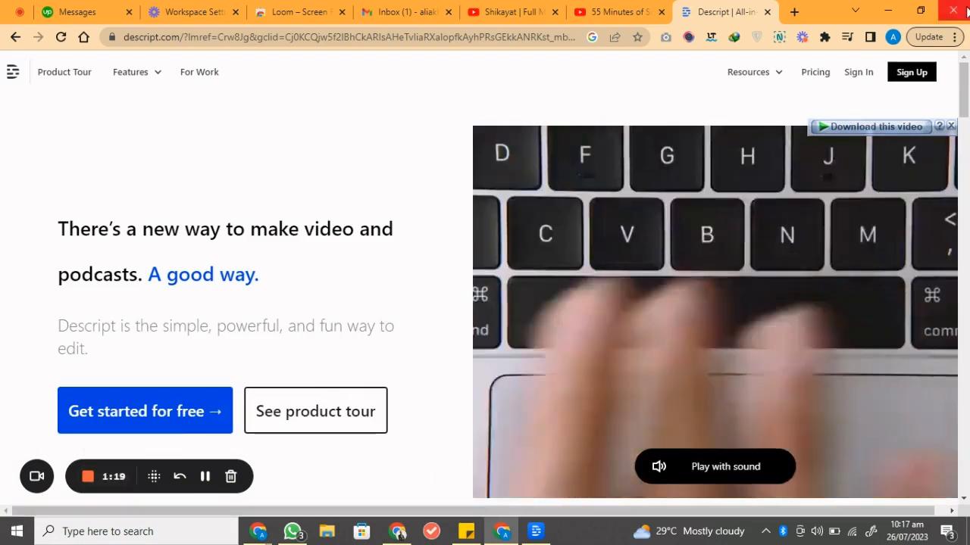
- Switch from the browser to the Descript desktop app and maximize its window
left_click(888, 10)
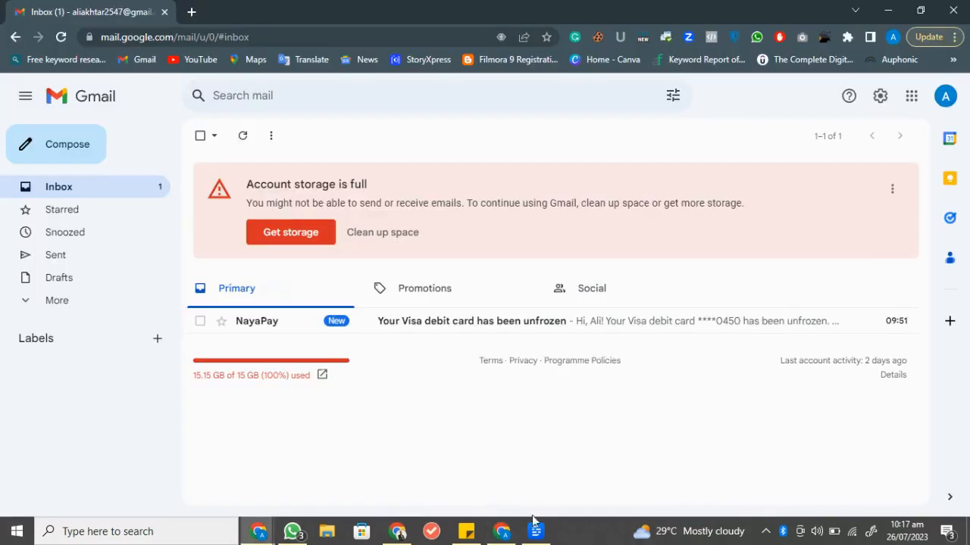
left_click(535, 529)
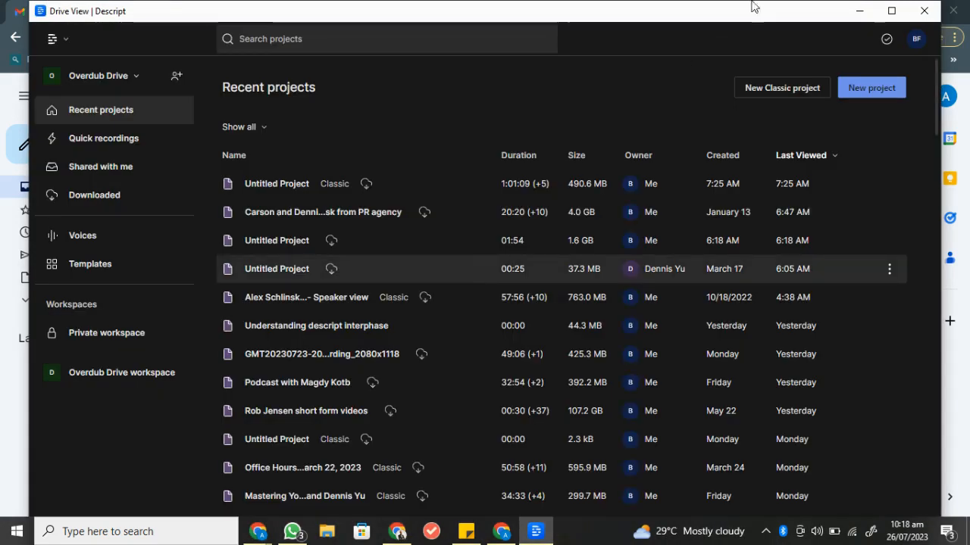
left_click(892, 11)
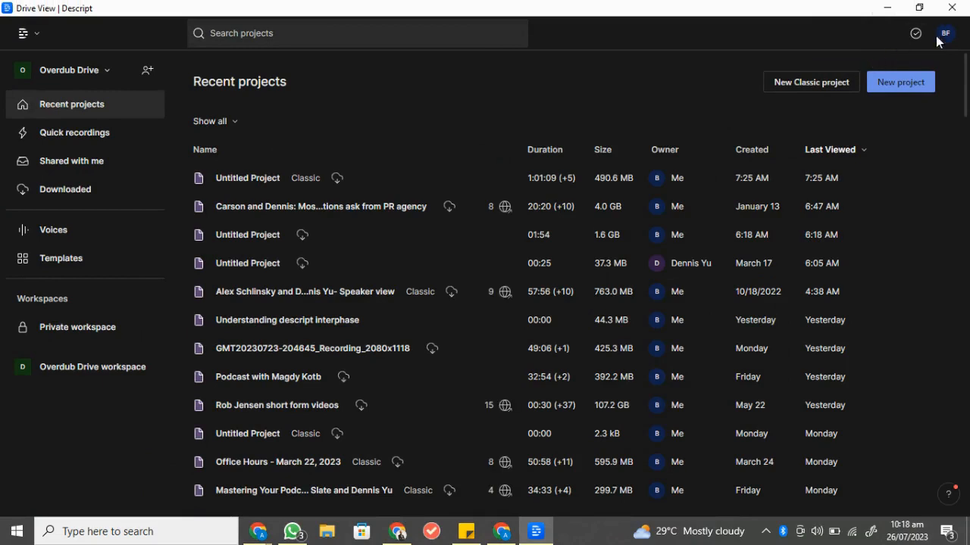
- Check the account menu and look through the recent projects of the Overdub Drive
left_click(947, 36)
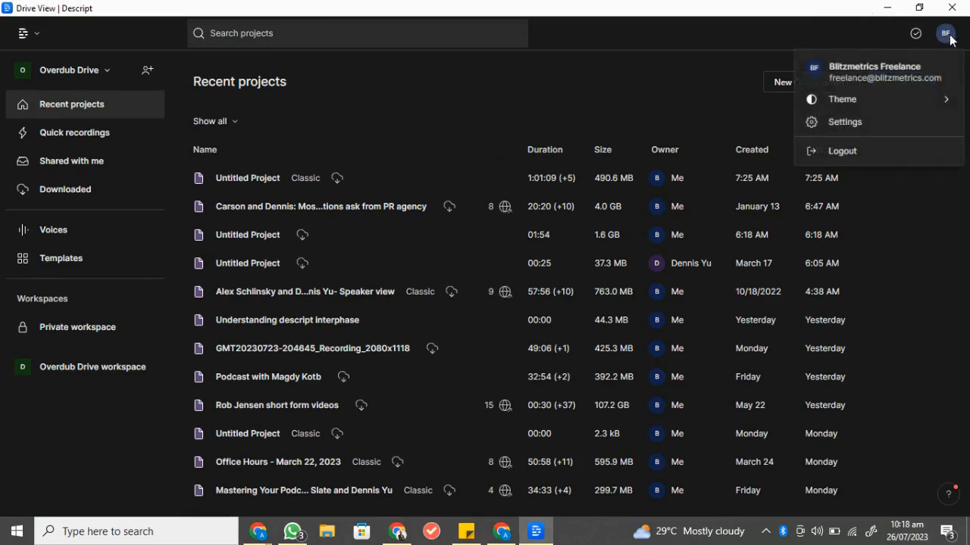
left_click(951, 39)
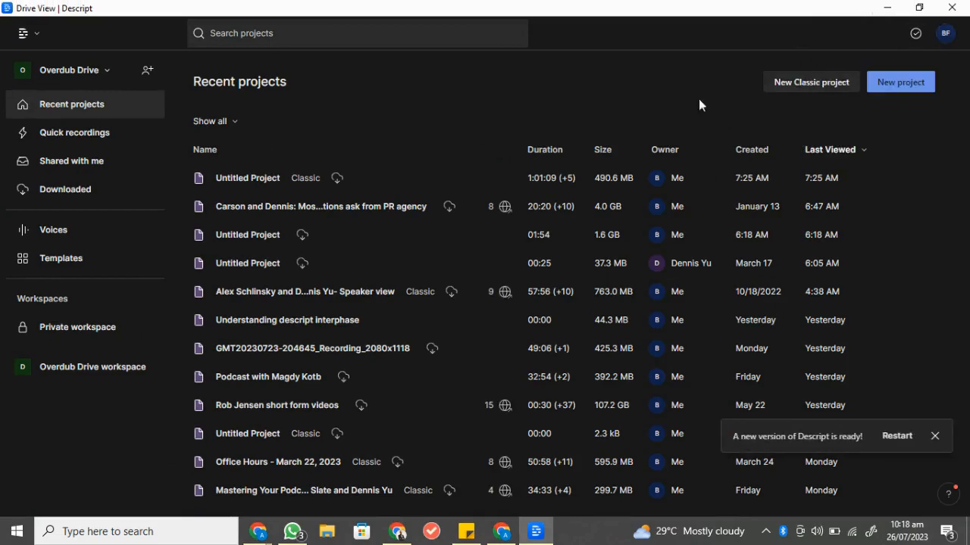
mouse_move(529, 178)
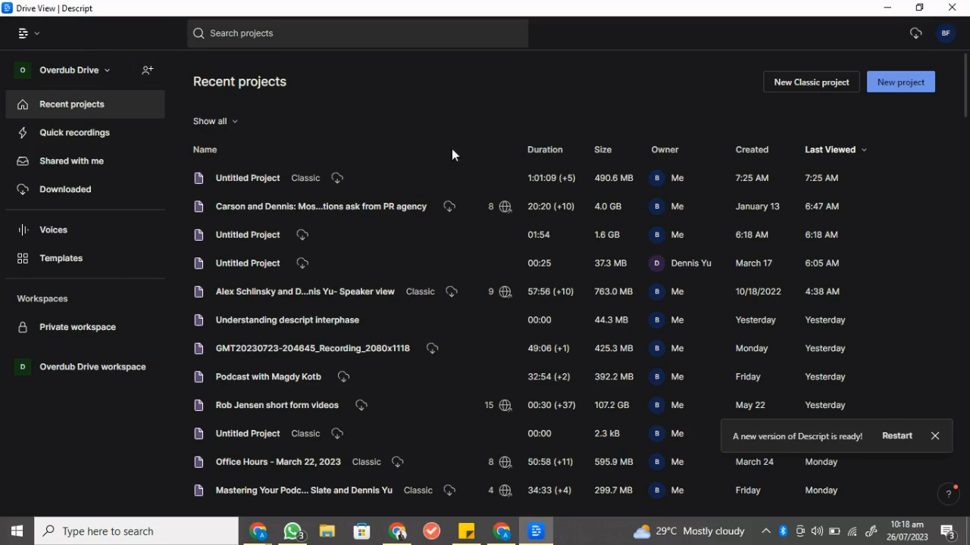
scroll(368, 186, "down", 1)
scroll(365, 180, "down", 5)
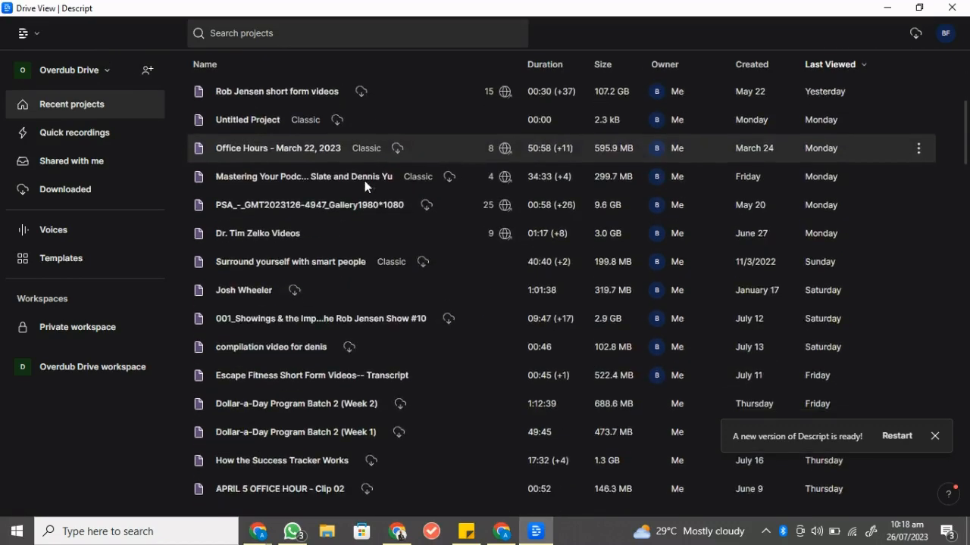
scroll(364, 180, "up", 6)
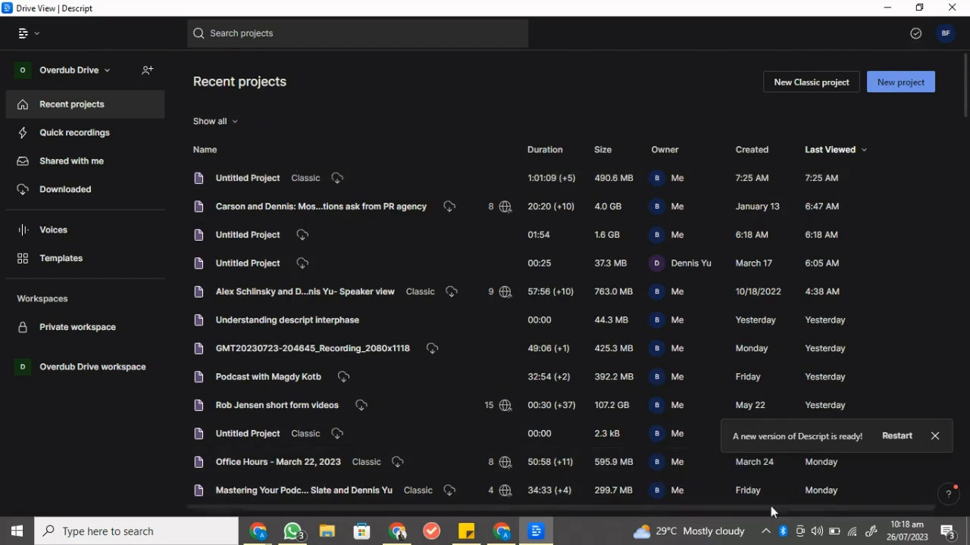
- Switch to Blitzmetrics's Drive and look through its recent projects
left_click(100, 73)
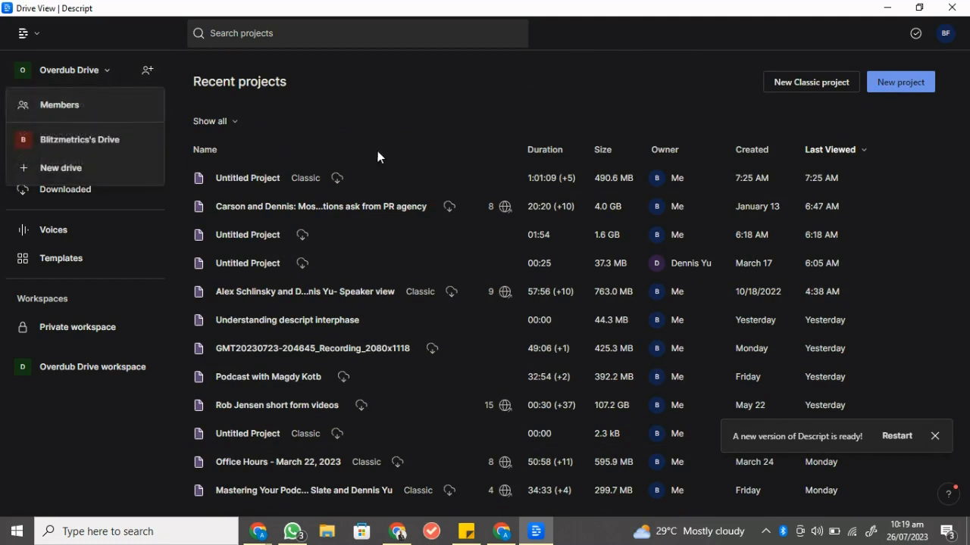
left_click(111, 150)
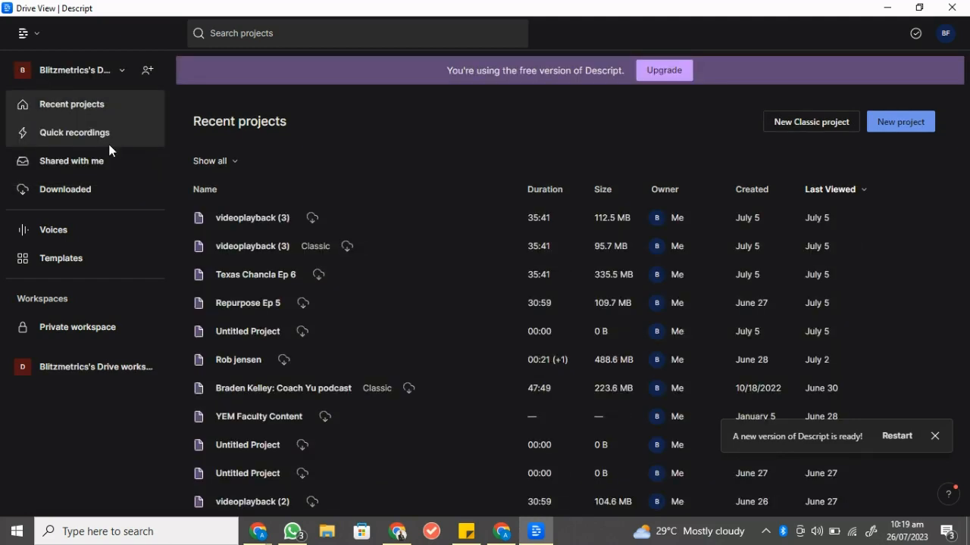
scroll(385, 241, "down", 5)
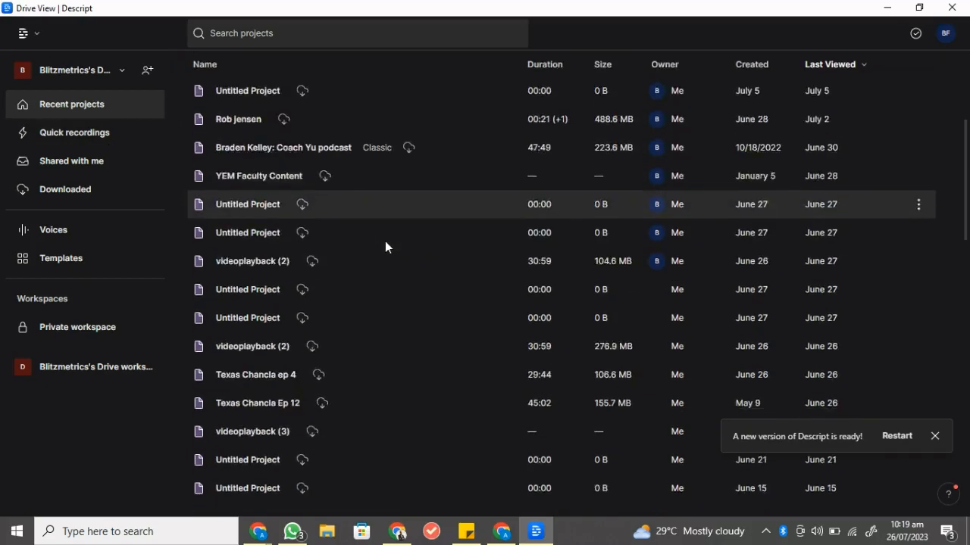
scroll(385, 246, "up", 5)
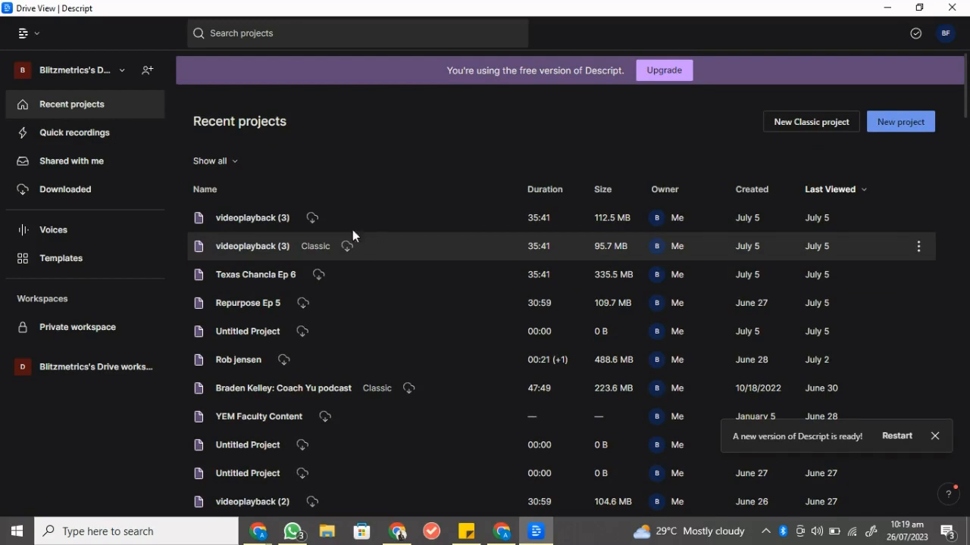
- Switch back to the Overdub Drive and browse its older and newer projects
left_click(113, 74)
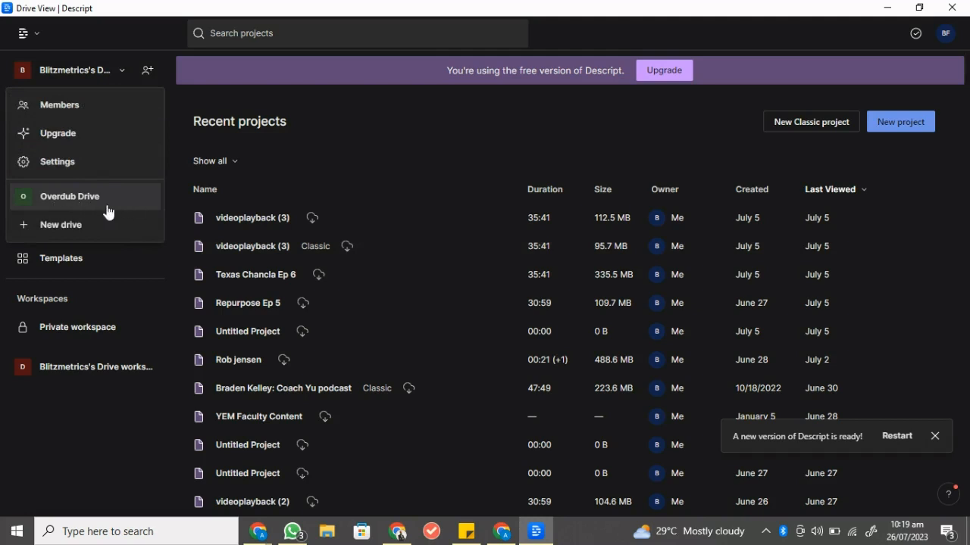
left_click(60, 212)
scroll(313, 283, "down", 3)
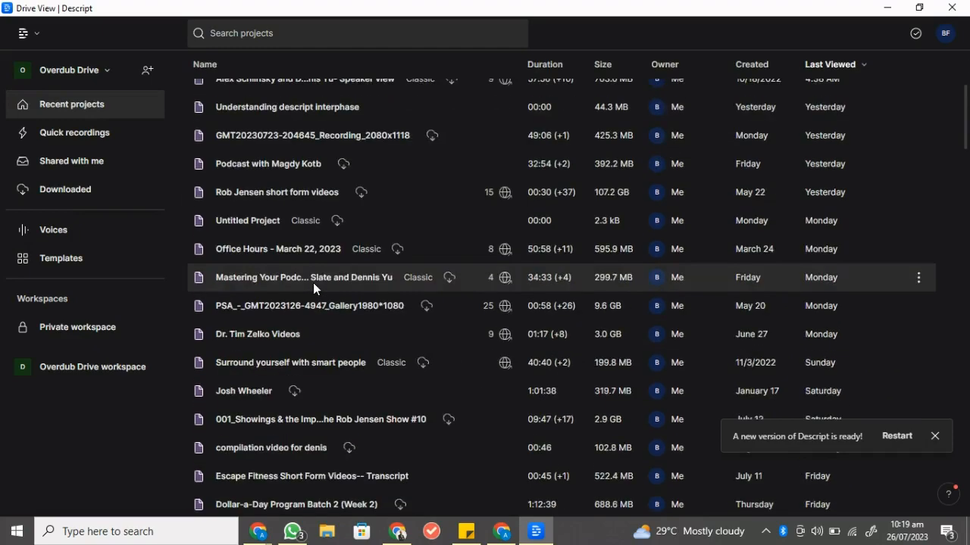
scroll(313, 282, "down", 8)
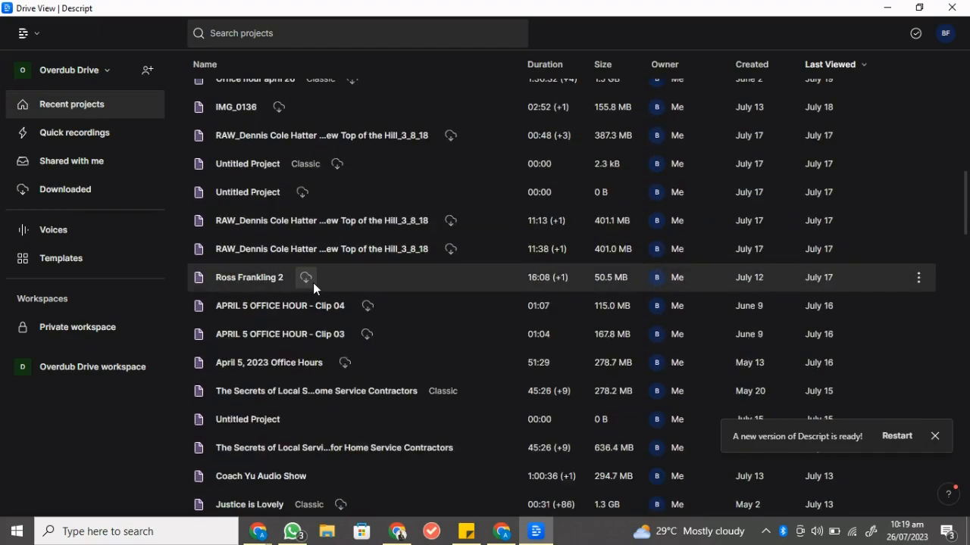
scroll(313, 283, "up", 10)
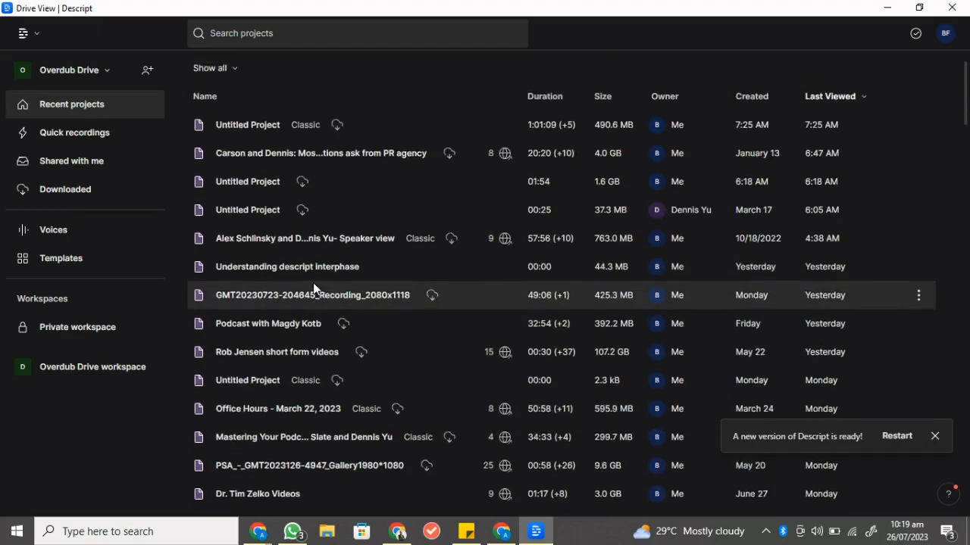
scroll(313, 282, "up", 1)
- View the project search field and the options available for the first untitled Classic project, leaving both unused
left_click(326, 39)
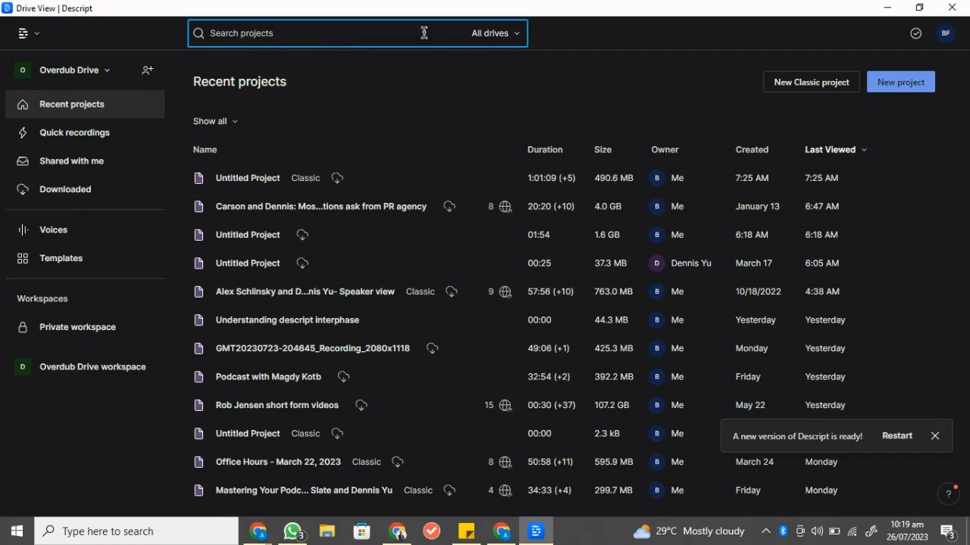
left_click(914, 180)
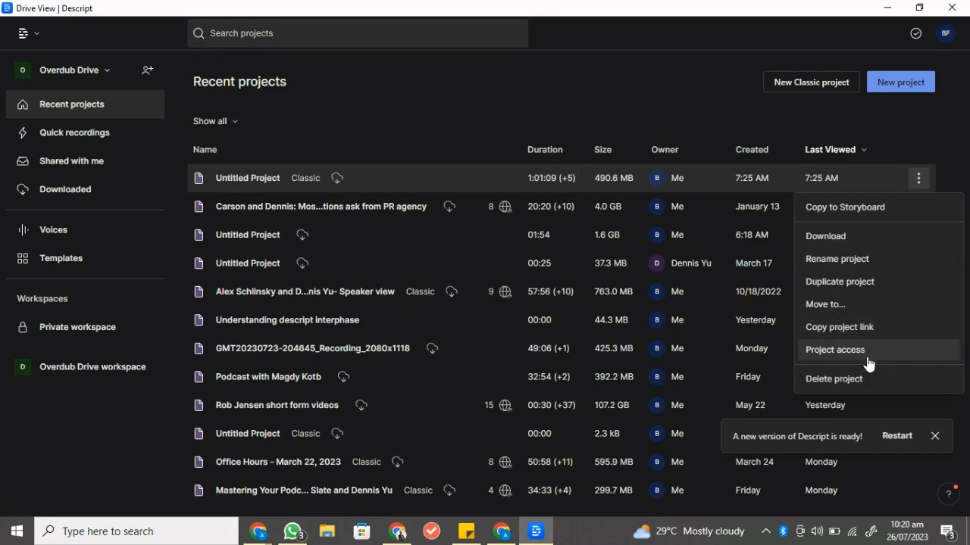
left_click(395, 119)
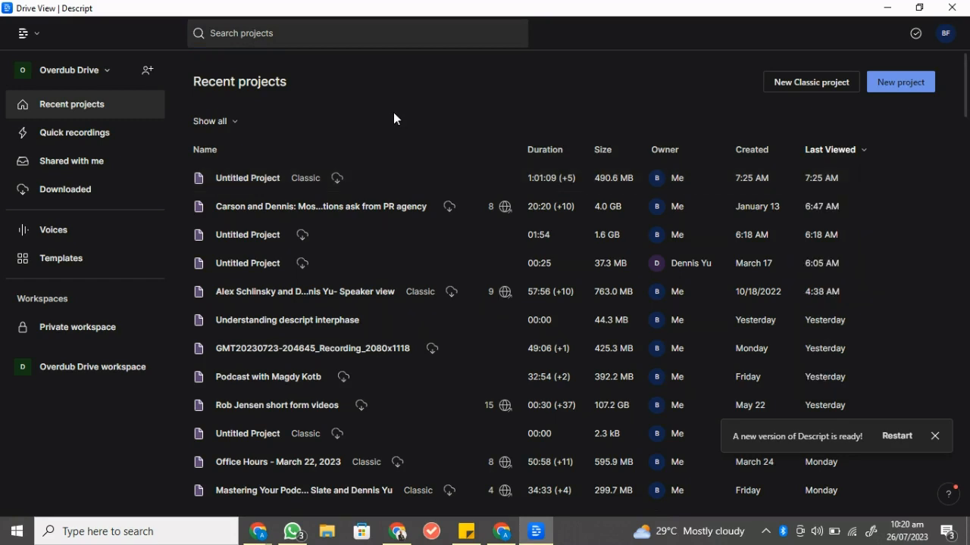
- Review the durations, owners and sharing indicators of the recent projects in the Overdub Drive
scroll(385, 265, "down", 5)
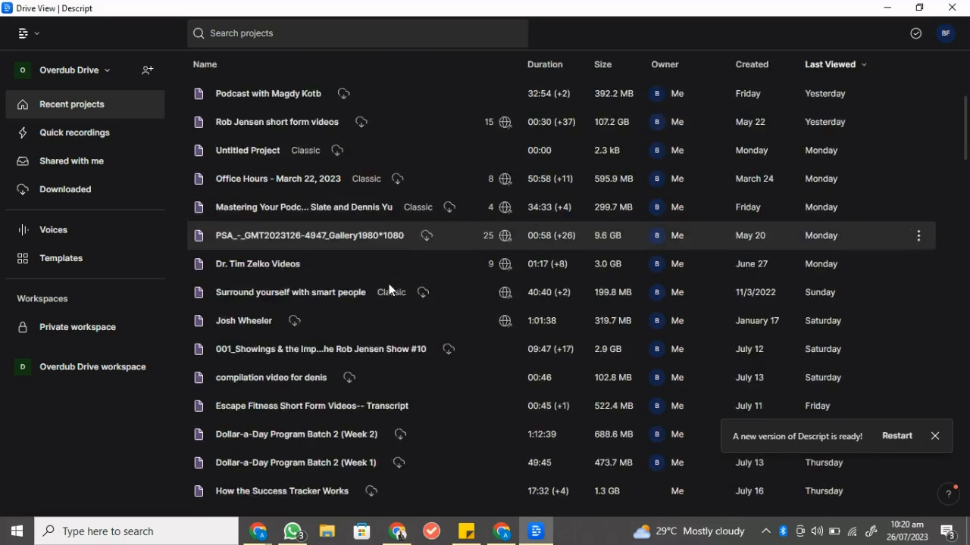
scroll(388, 287, "up", 5)
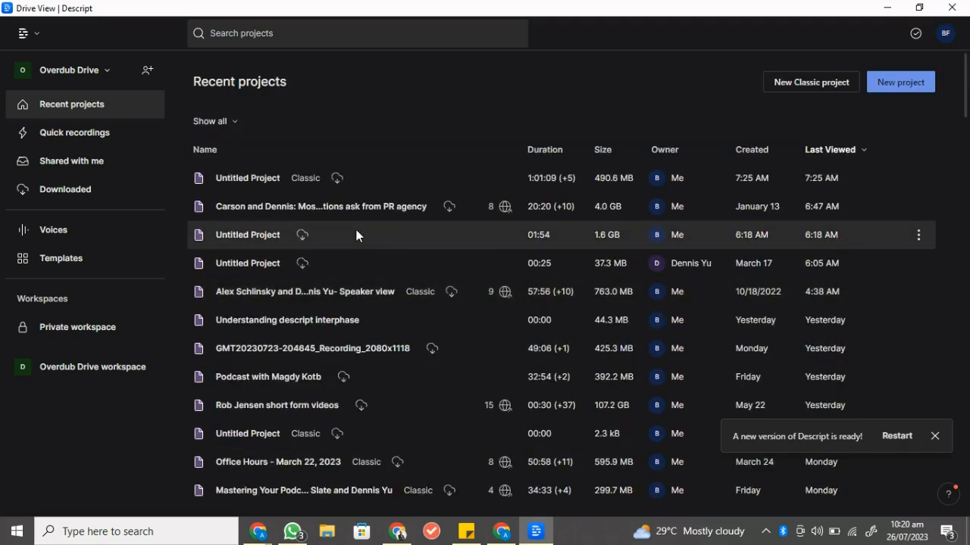
scroll(356, 235, "down", 3)
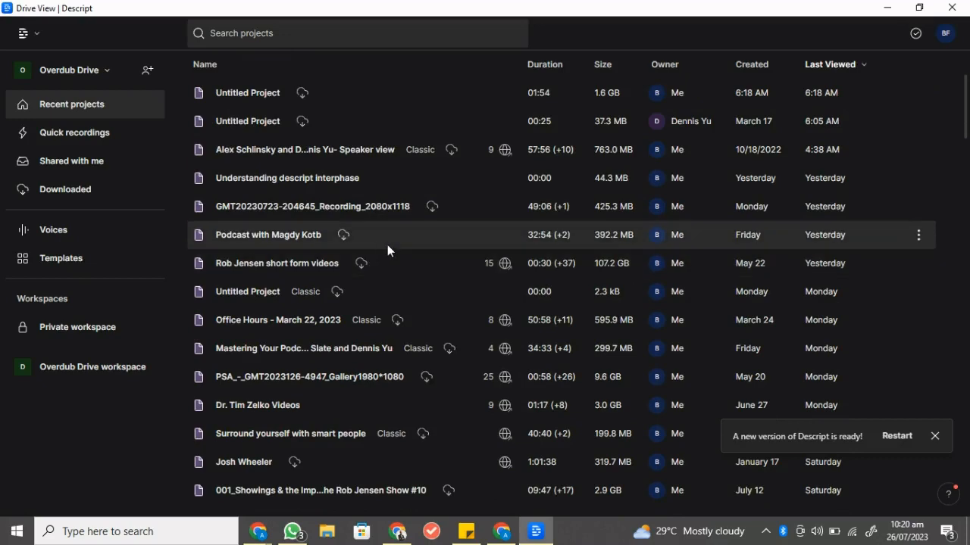
scroll(497, 326, "down", 3)
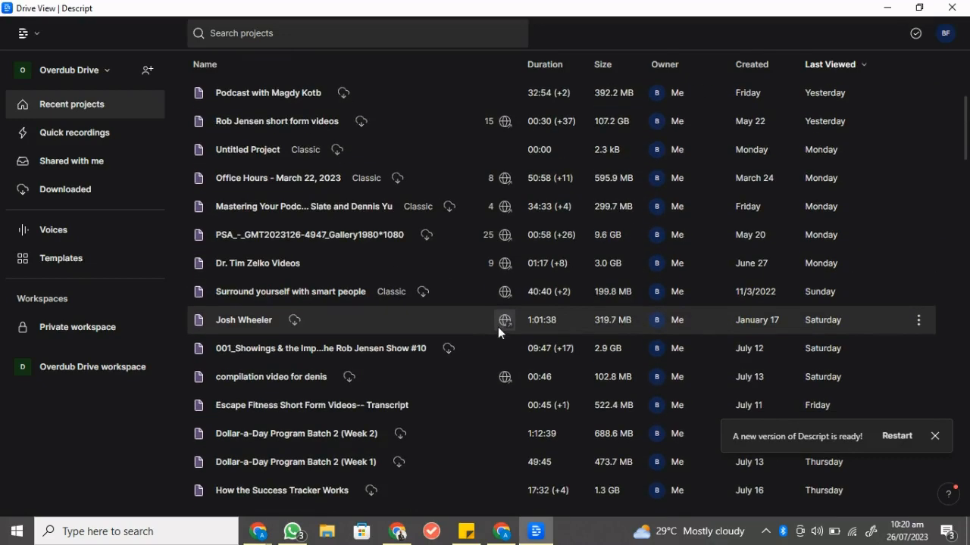
scroll(497, 326, "up", 6)
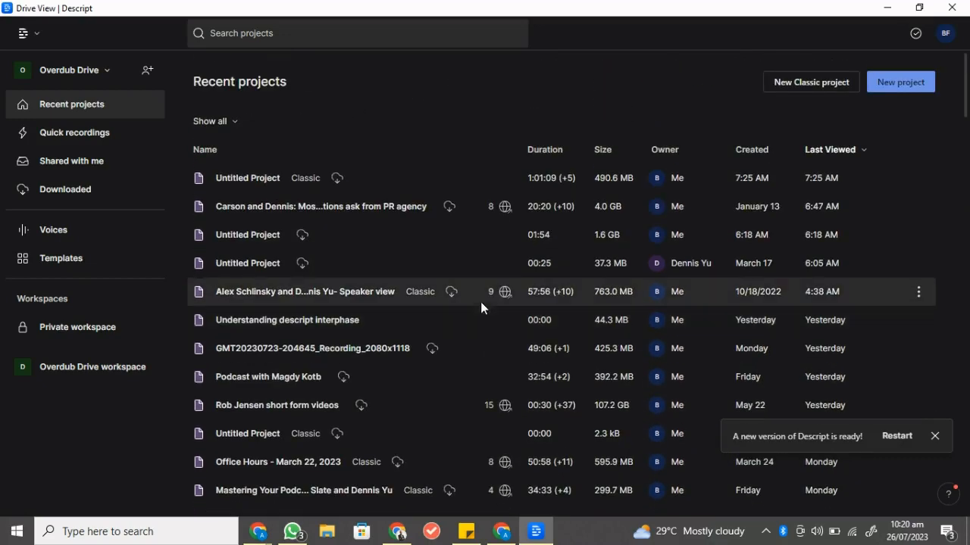
- View the drive switching options of the Overdub Drive and look through its recent projects again
left_click(107, 73)
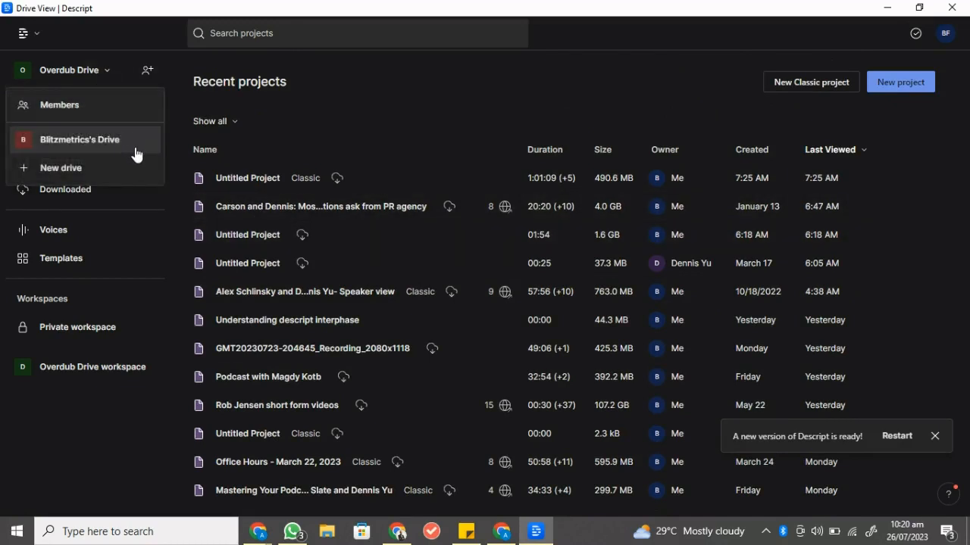
left_click(412, 98)
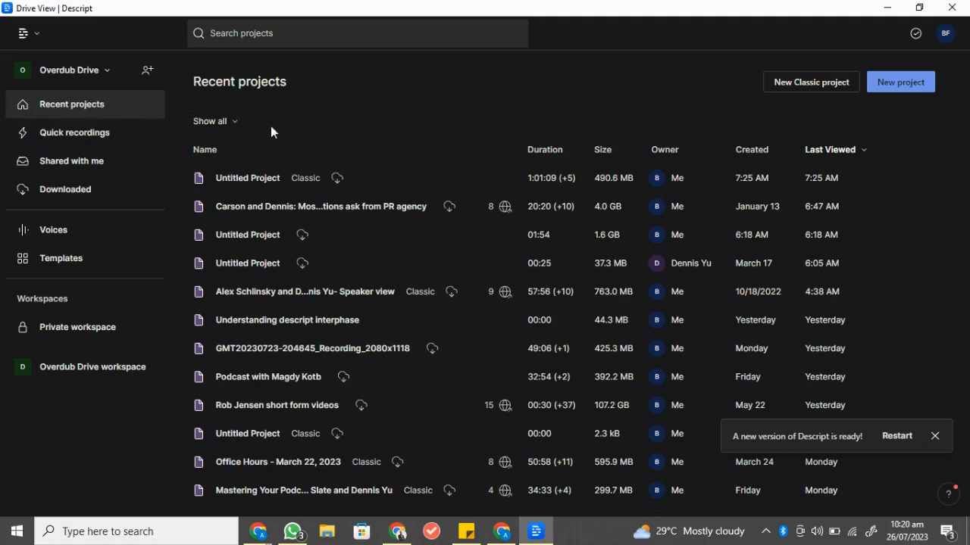
scroll(414, 302, "down", 3)
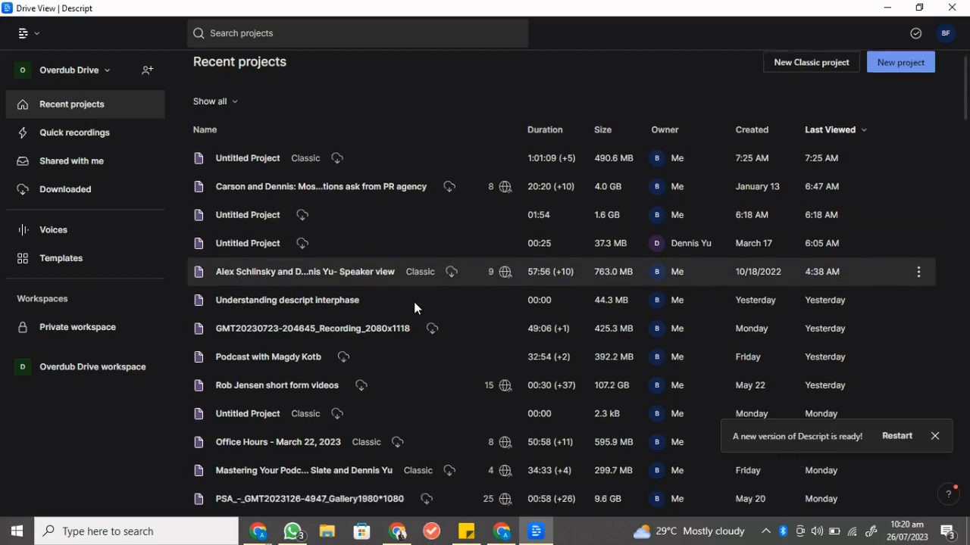
scroll(414, 301, "up", 3)
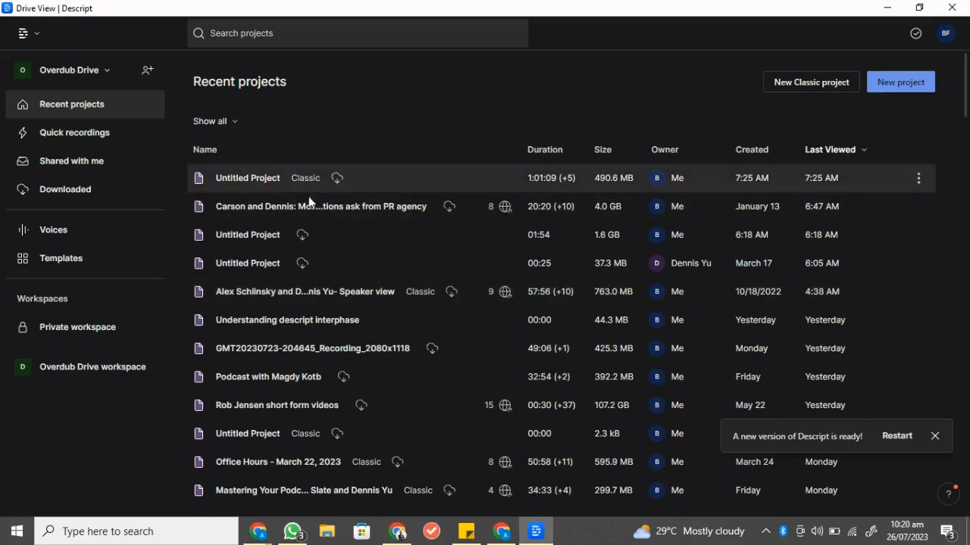
scroll(290, 325, "down", 1)
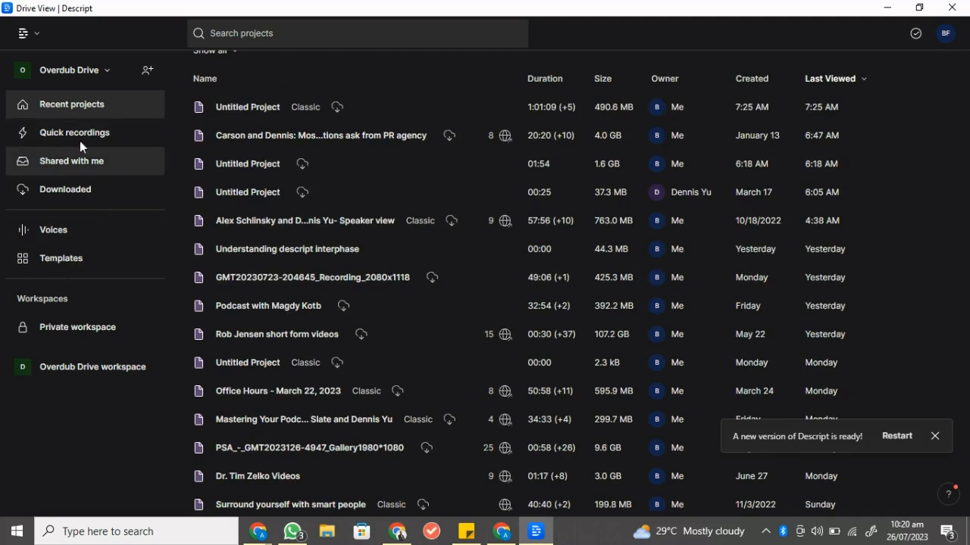
- Examine the quick recordings of the Overdub Drive and browse the projects shared with this account
left_click(112, 134)
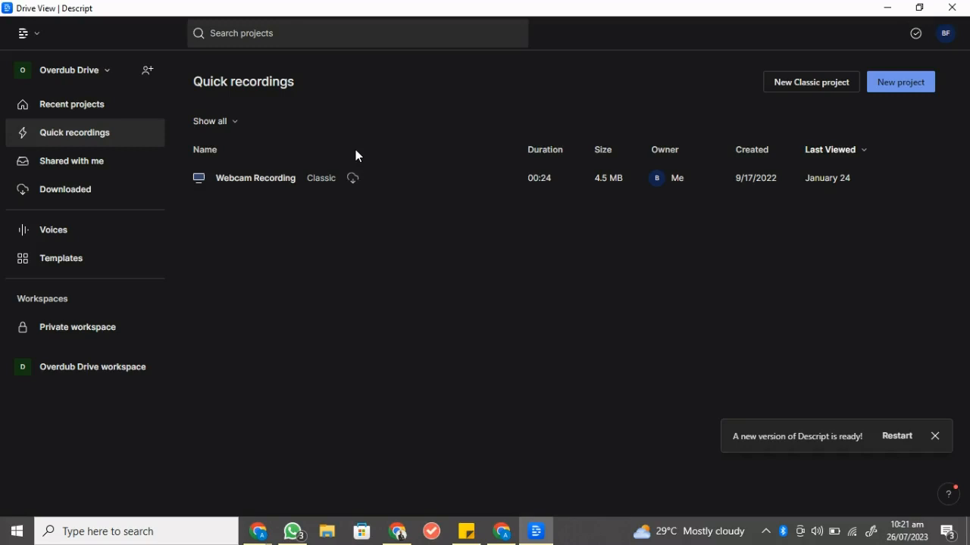
left_click(113, 154)
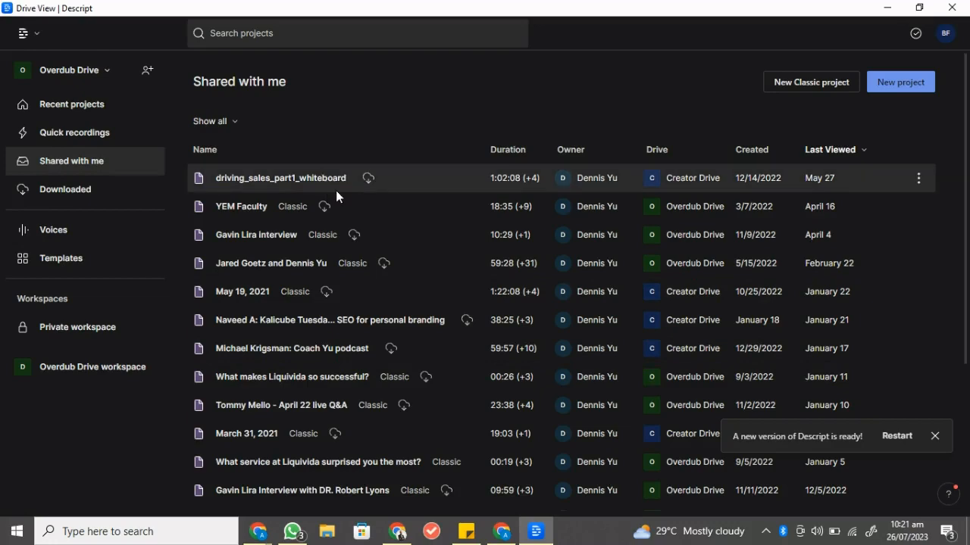
scroll(317, 301, "down", 3)
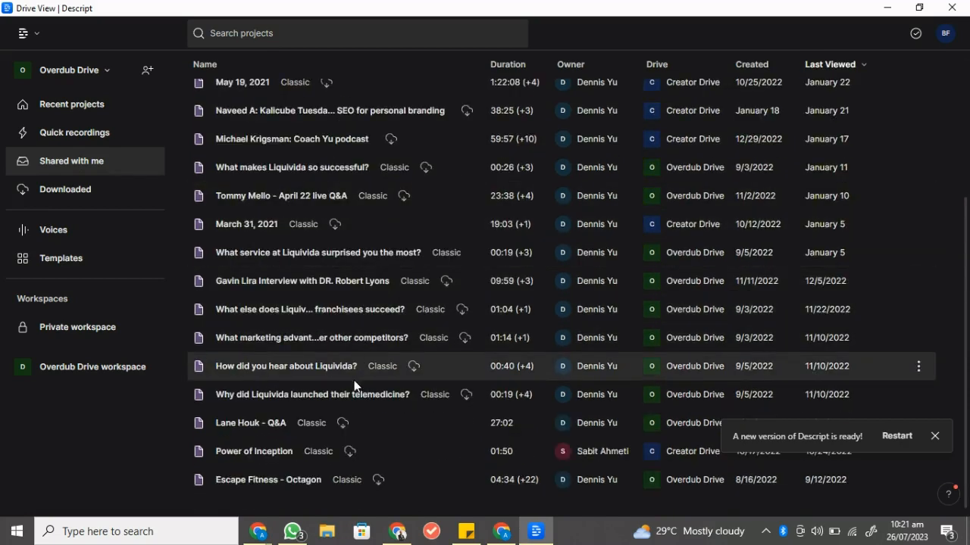
scroll(353, 387, "up", 3)
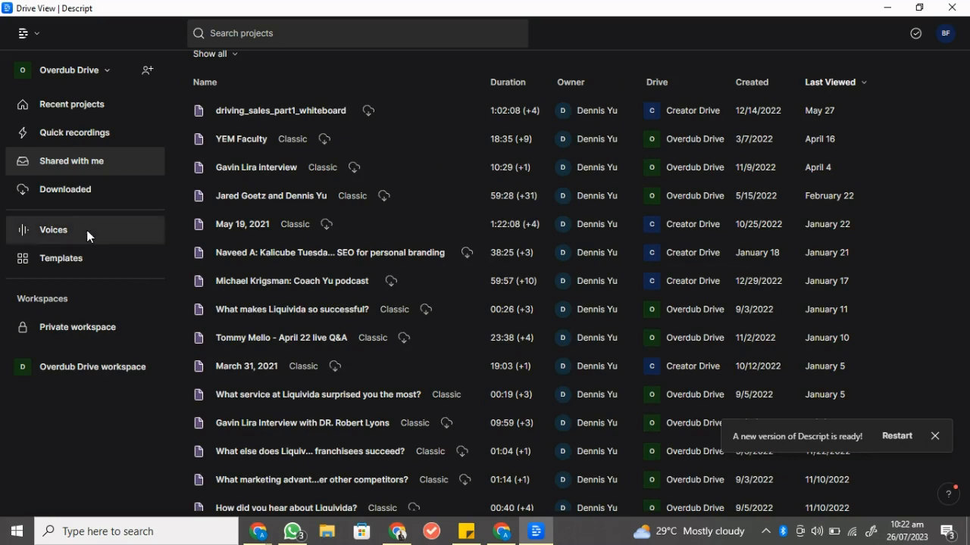
scroll(332, 300, "up", 1)
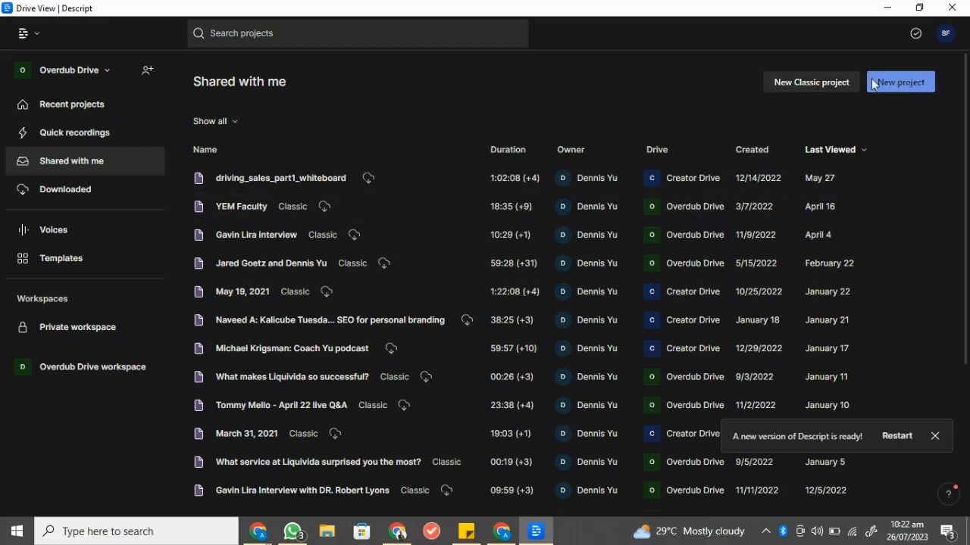
- Create a new non-Classic project and title it "Test Project"
left_click(900, 85)
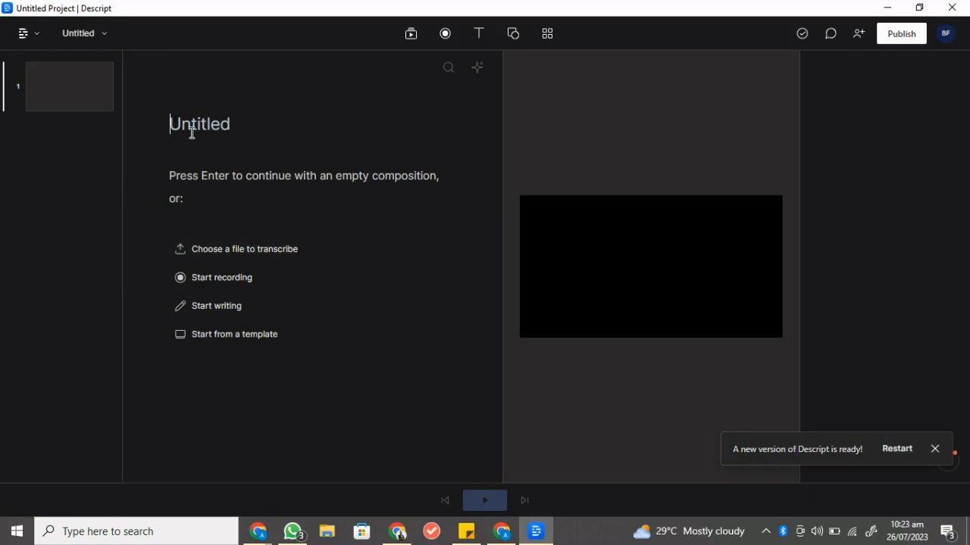
type("Test Project")
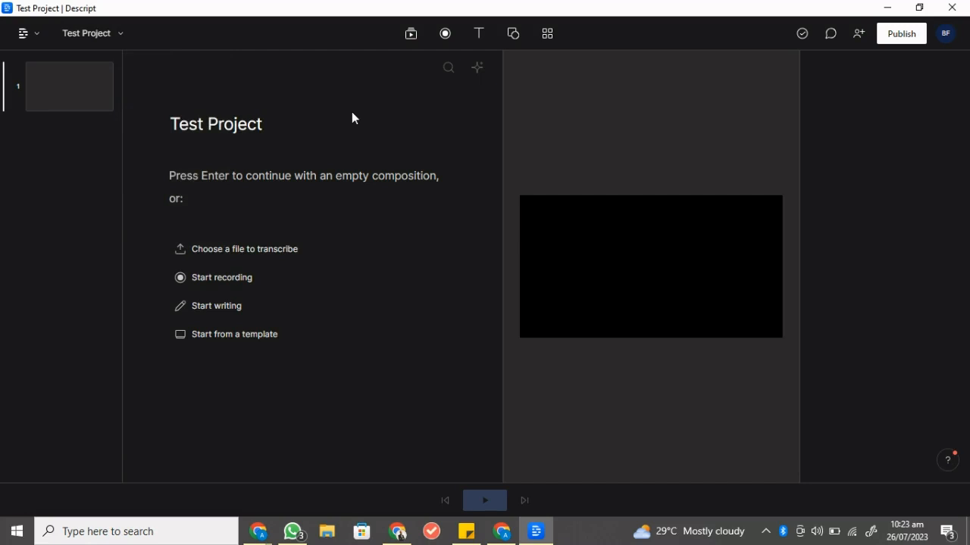
left_click(323, 259)
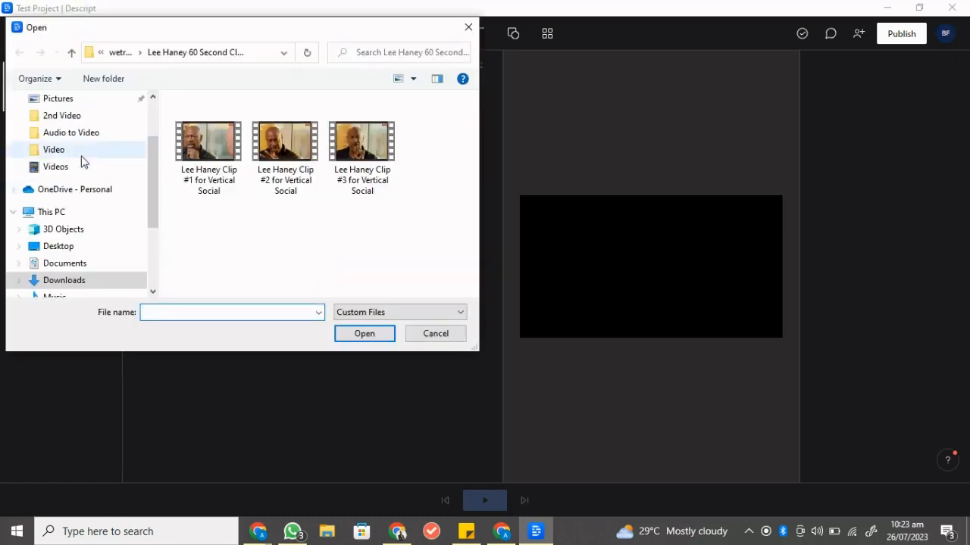
scroll(71, 202, "up", 2)
left_click(93, 146)
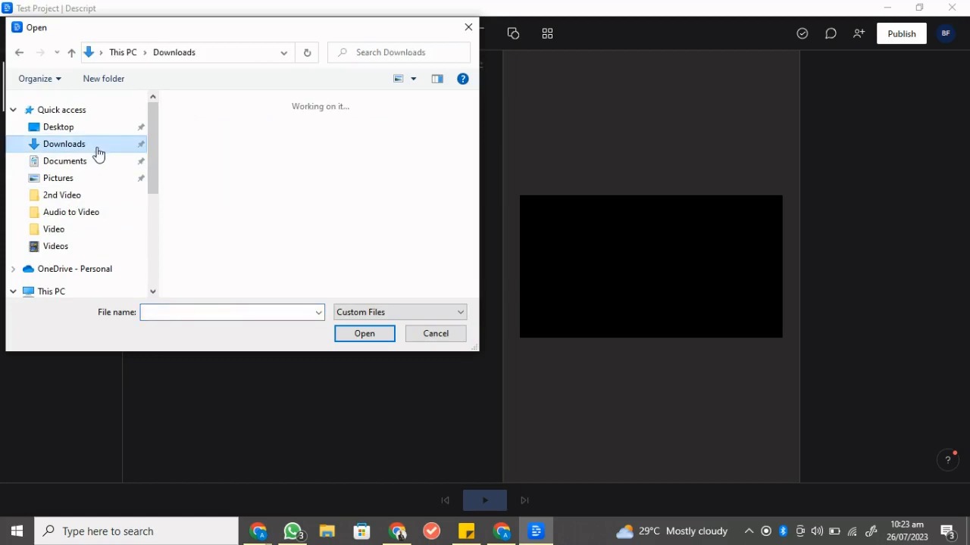
scroll(225, 190, "down", 5)
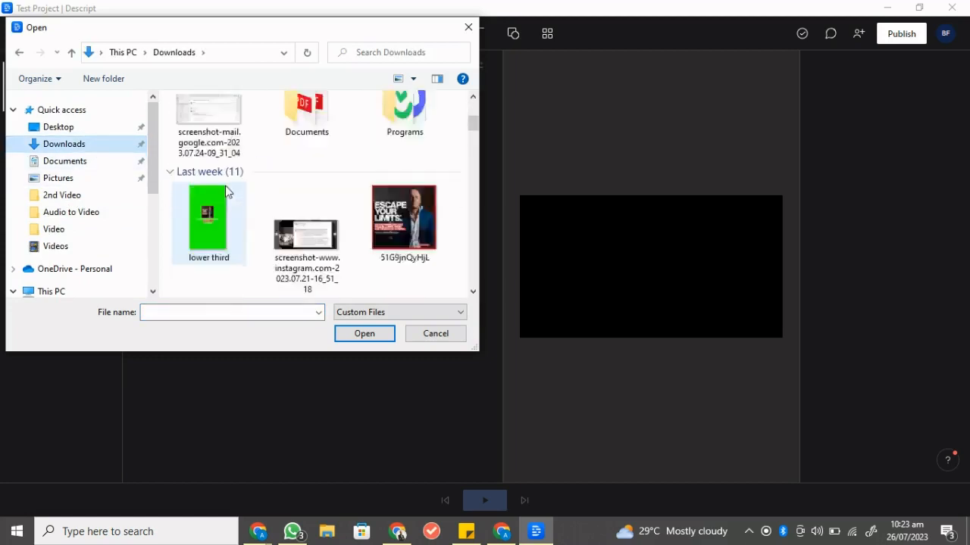
scroll(225, 189, "down", 3)
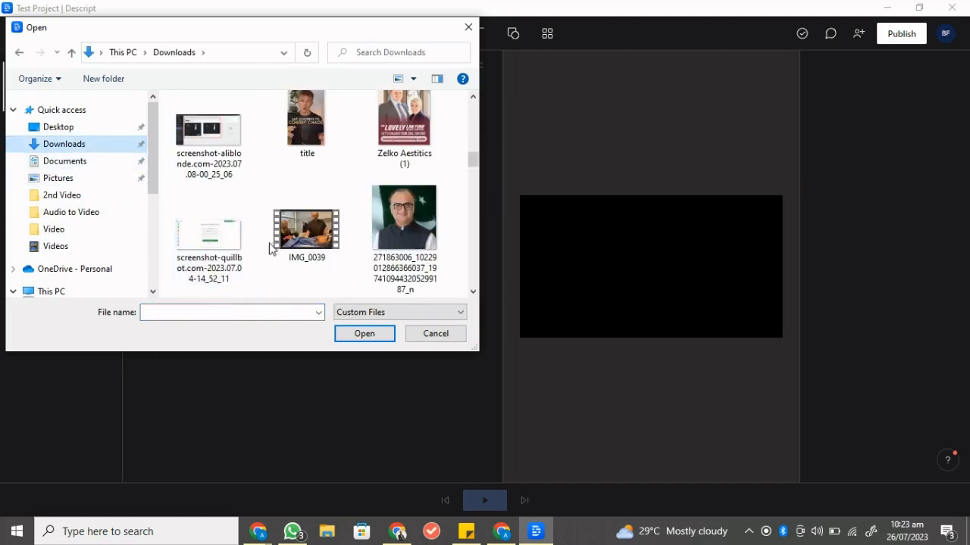
left_click(436, 333)
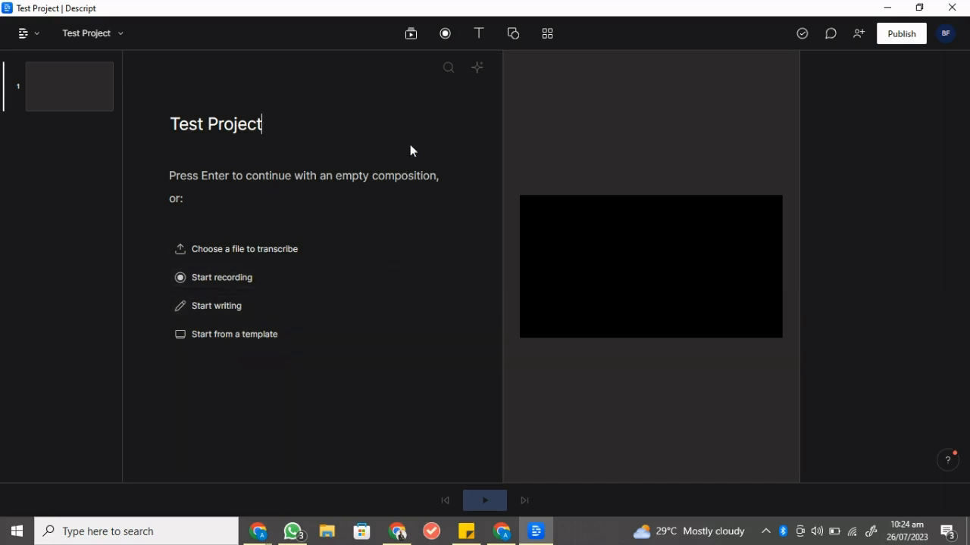
- Look through the media library's project files and its stock videos, images, audio and GIFs
left_click(411, 35)
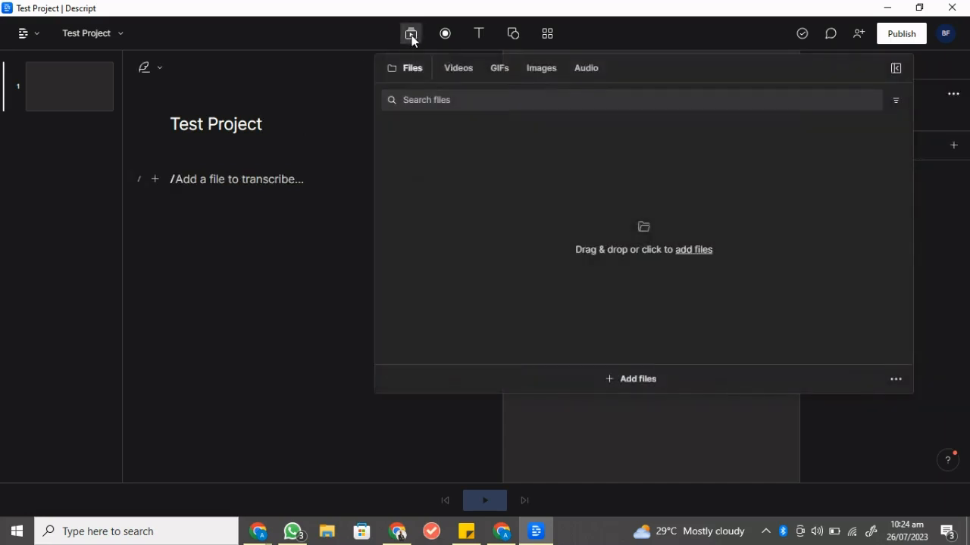
left_click(468, 76)
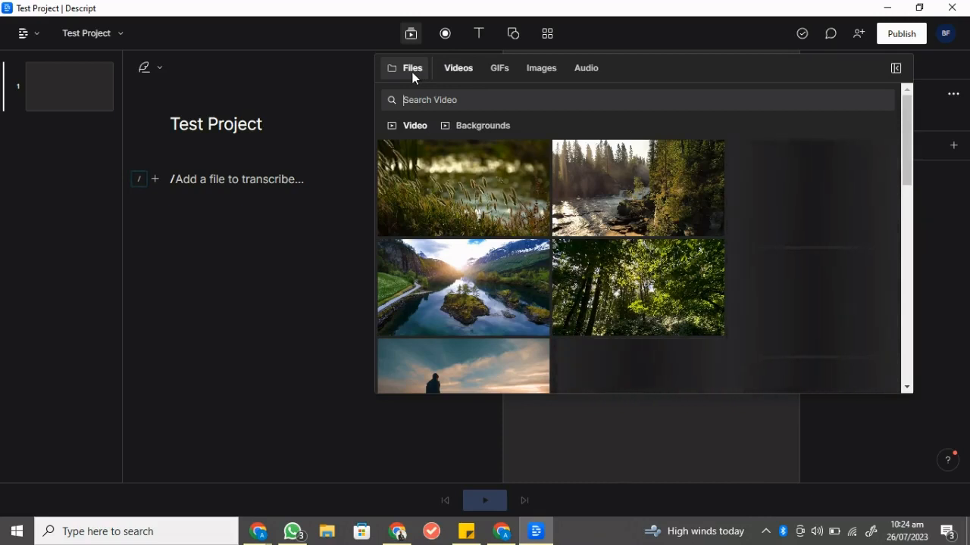
left_click(415, 75)
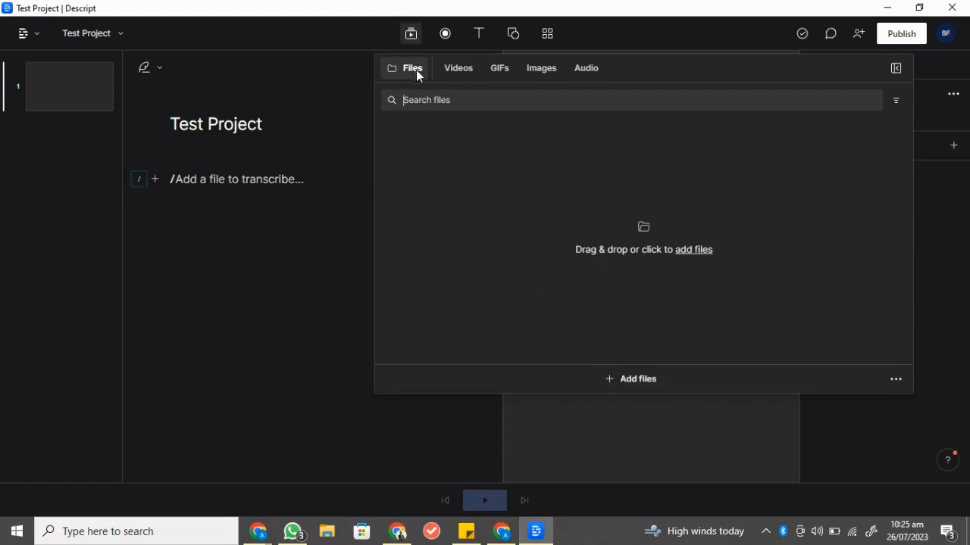
left_click(551, 70)
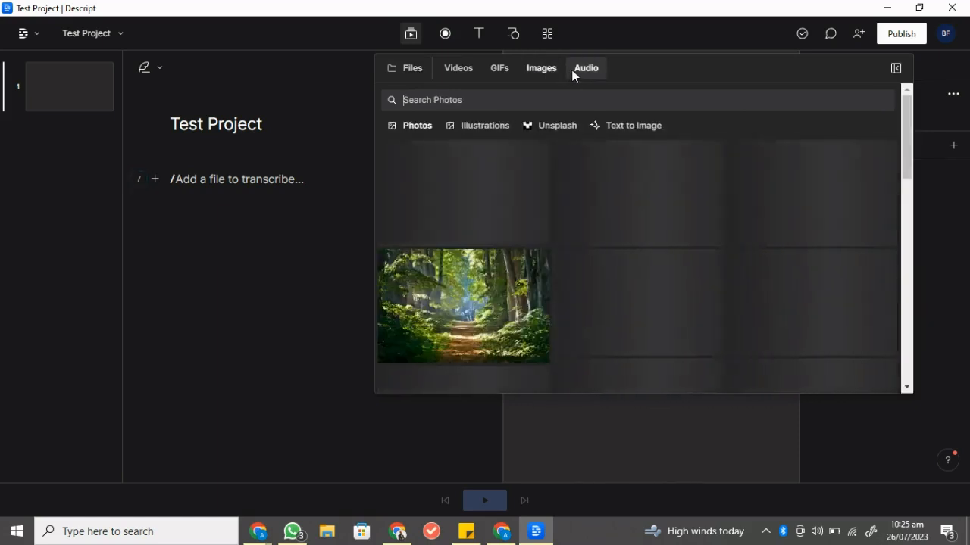
left_click(578, 68)
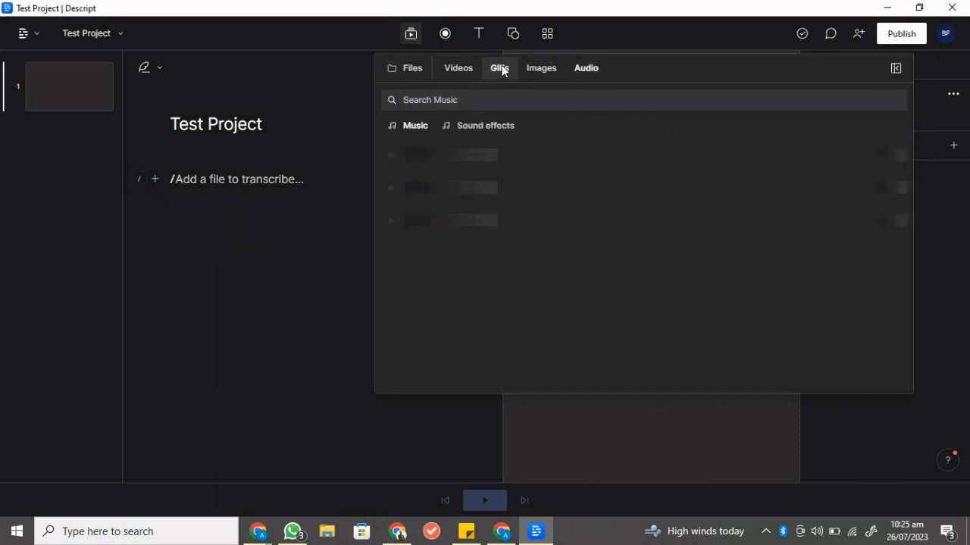
left_click(500, 68)
left_click(413, 71)
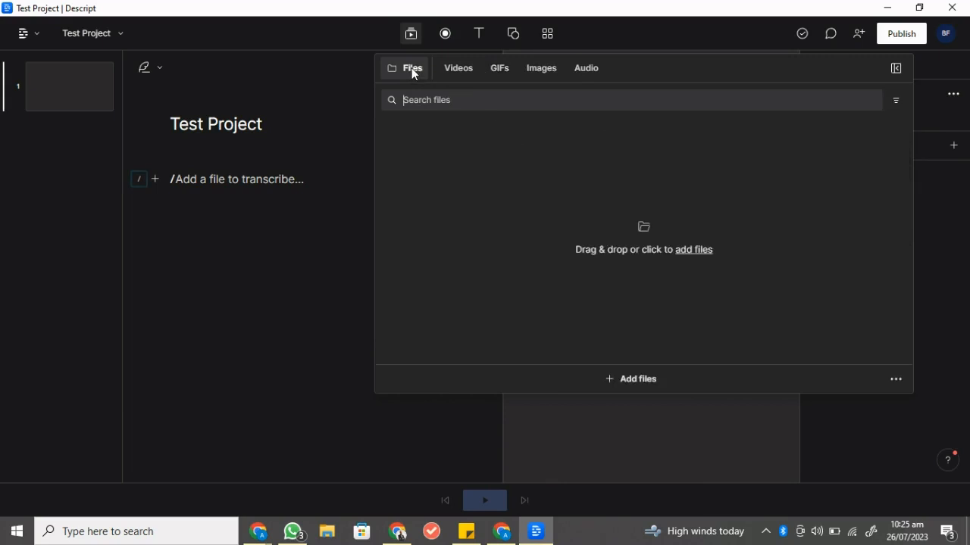
- Import the video "Lee Haney Clip #1 for Vertical Social" into the project files and add it to the scene as a new layer
left_click(616, 377)
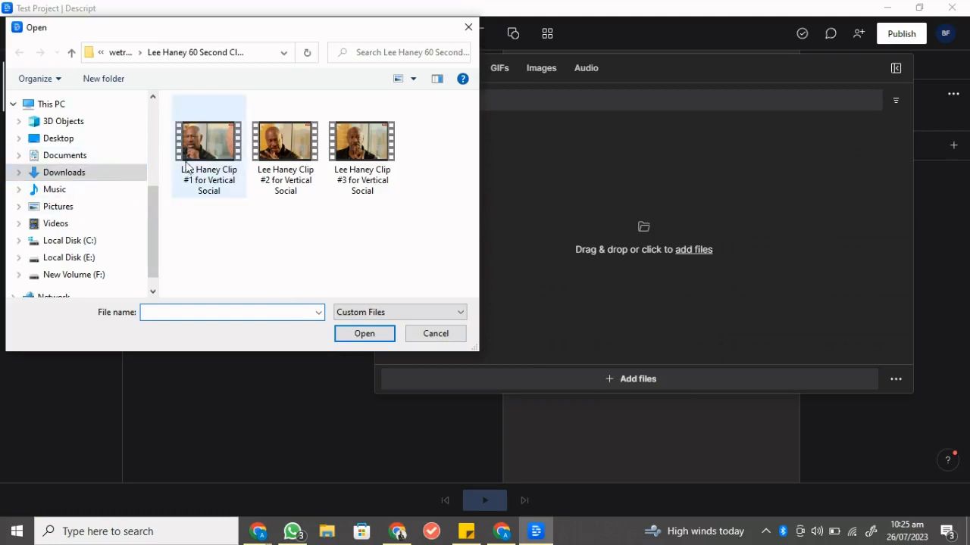
left_click(190, 152)
left_click(362, 335)
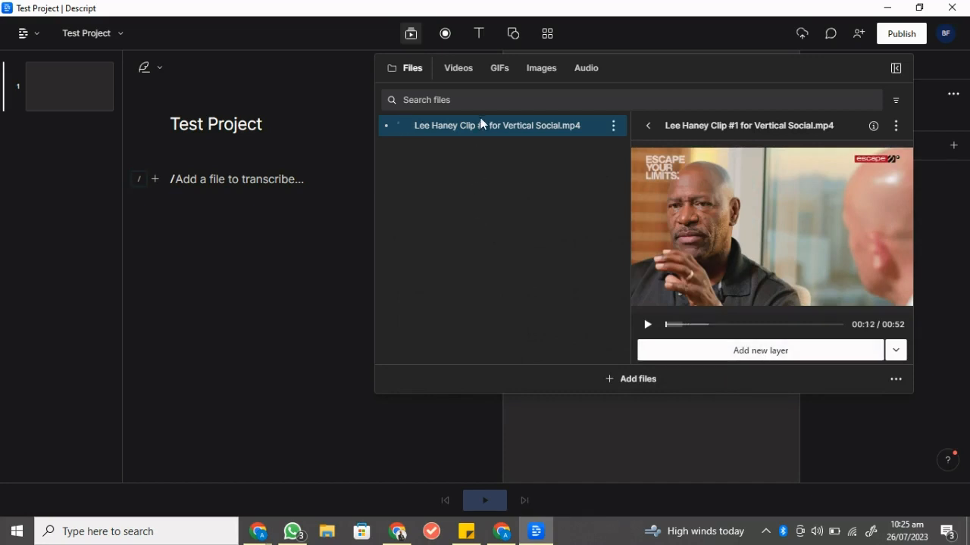
left_click(750, 358)
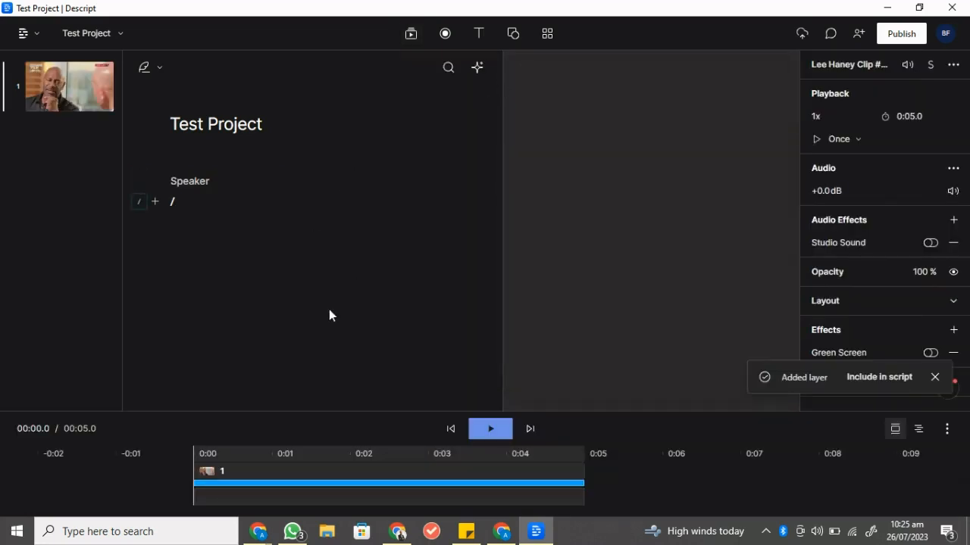
- Enlarge the timeline area, include the added clip in the script and transcribe it in English
left_click_drag(288, 412, 296, 258)
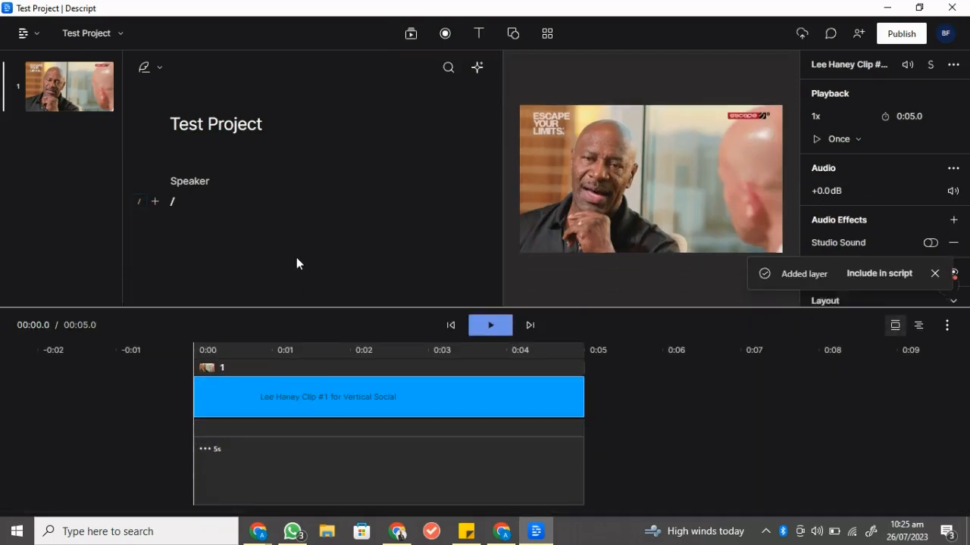
left_click(328, 386)
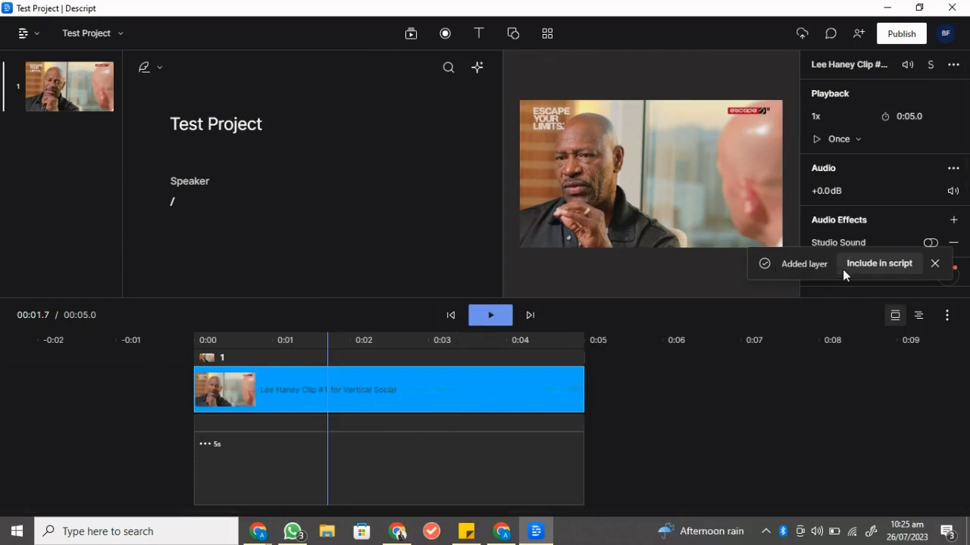
left_click(883, 269)
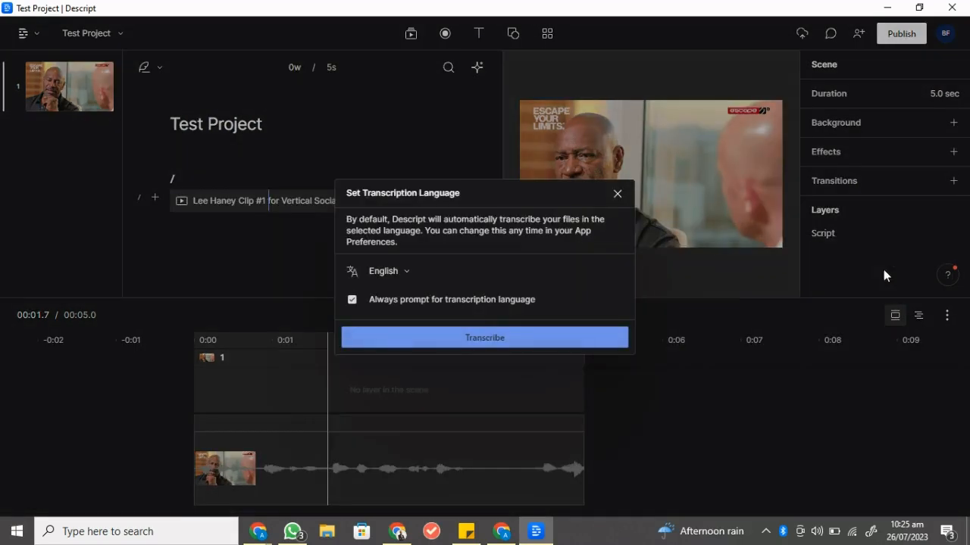
left_click(522, 337)
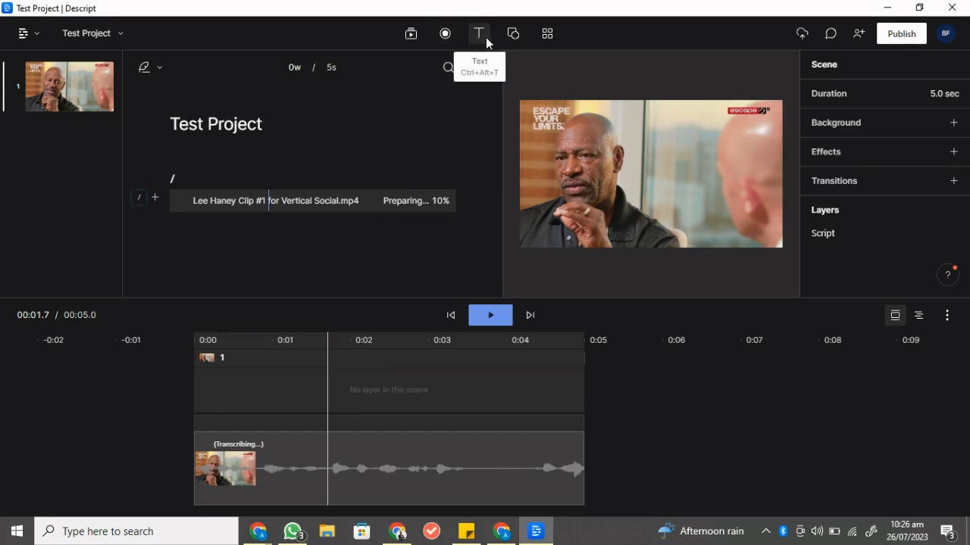
- Add a Title text layer to the scene and change its text to "rename"
left_click(485, 37)
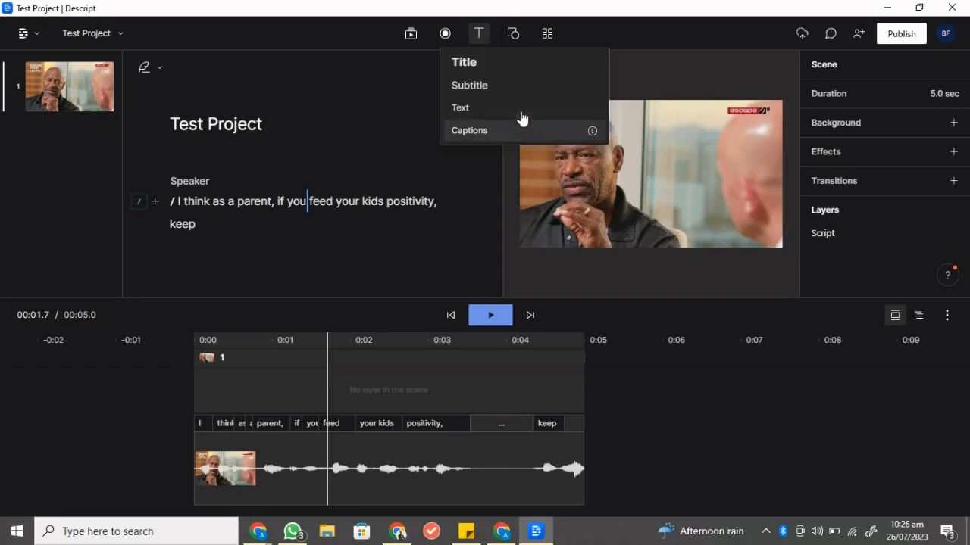
left_click(519, 74)
double_click(662, 184)
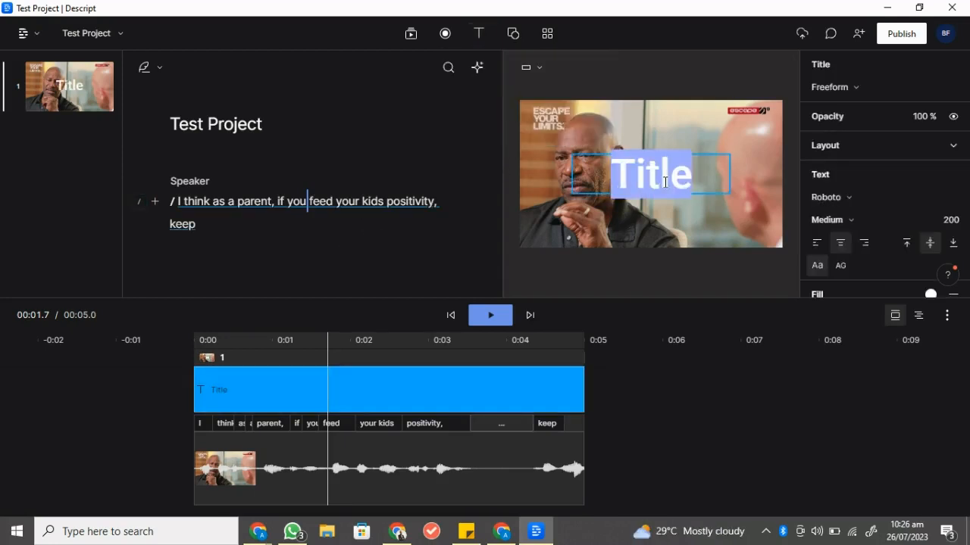
type("rename")
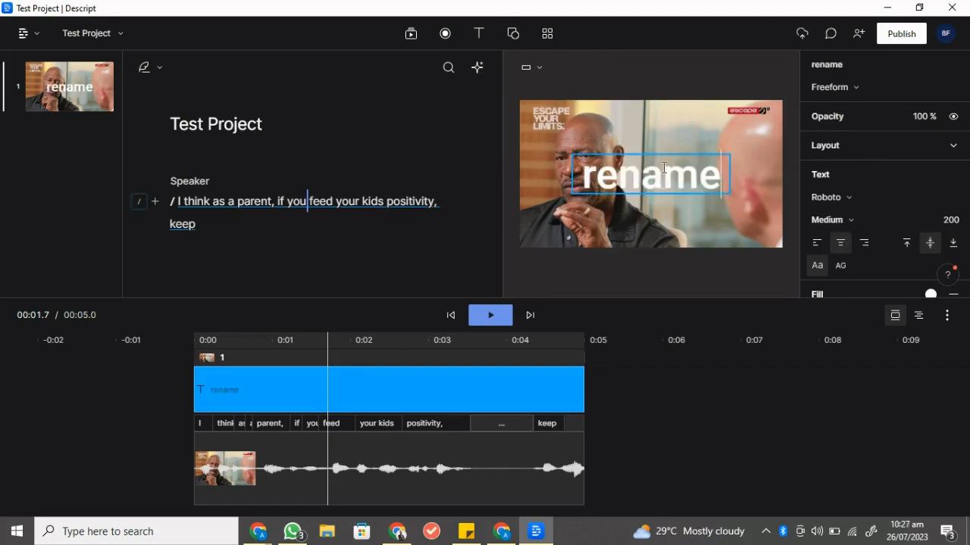
key("Escape")
- Finish editing the title text, adjust its text box slightly, and set the font size to 171
left_click(673, 189)
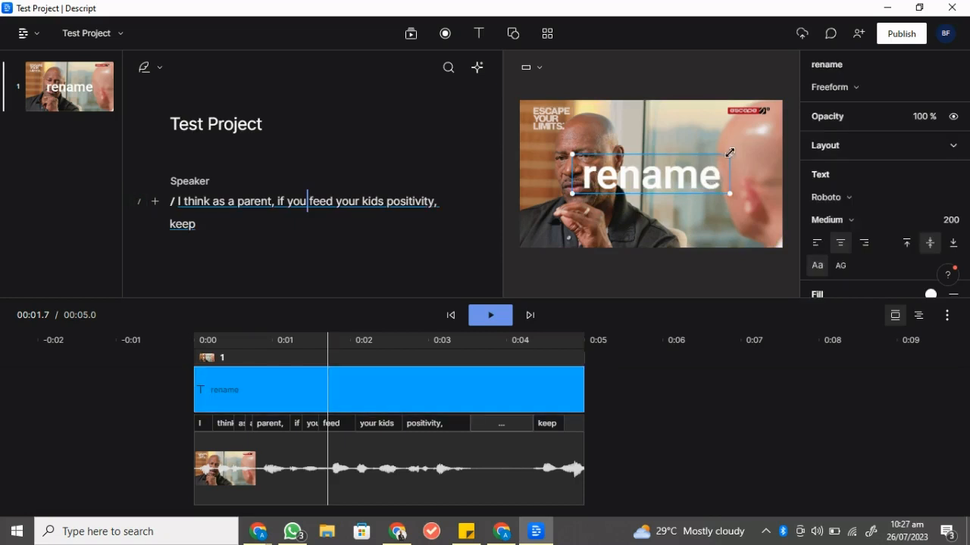
mouse_move(729, 155)
left_mouse_down()
mouse_move(678, 168)
mouse_move(729, 168)
left_mouse_up()
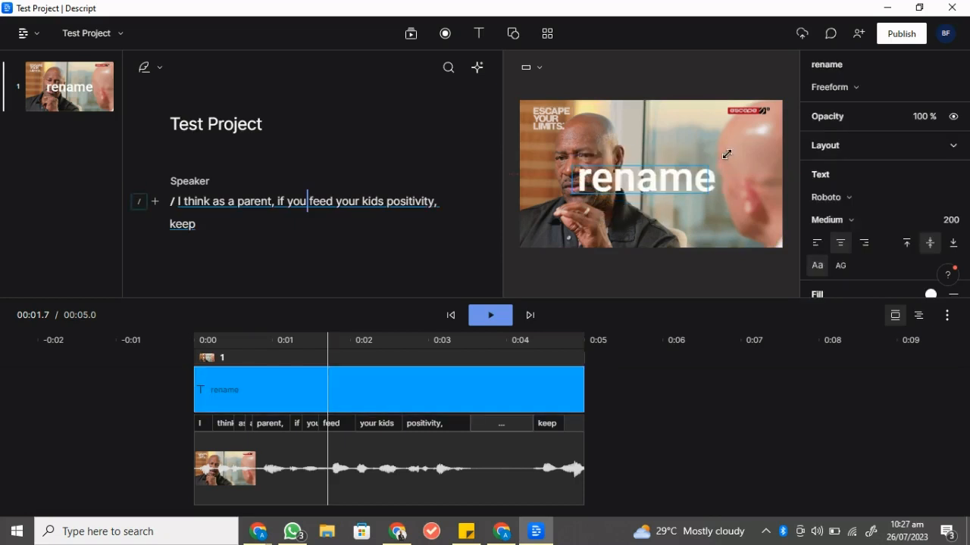
left_click(655, 184)
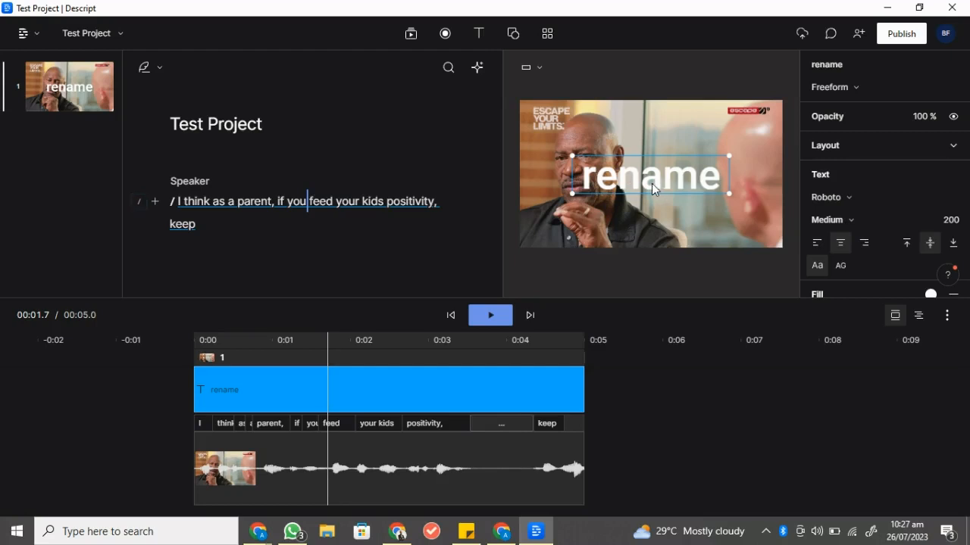
scroll(886, 210, "down", 1)
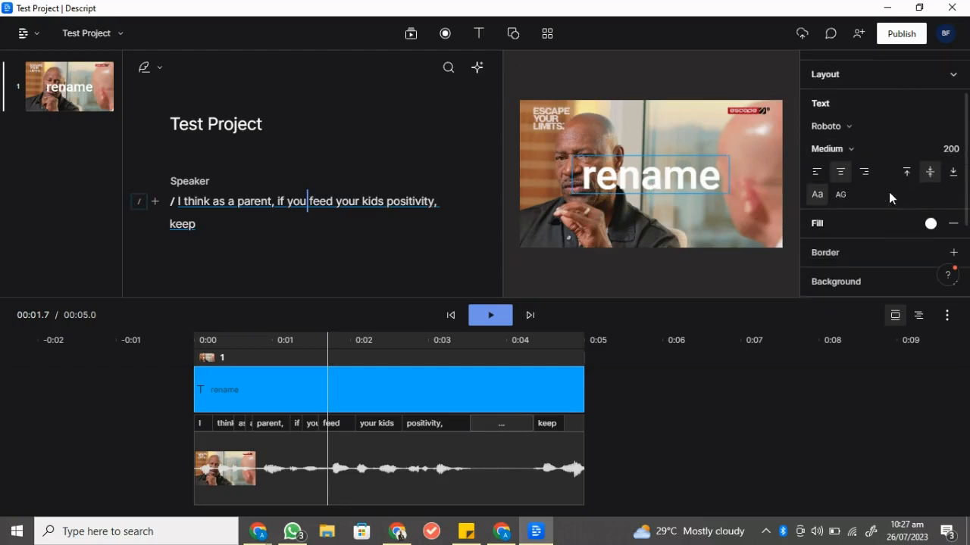
scroll(889, 192, "down", 2)
scroll(884, 193, "up", 2)
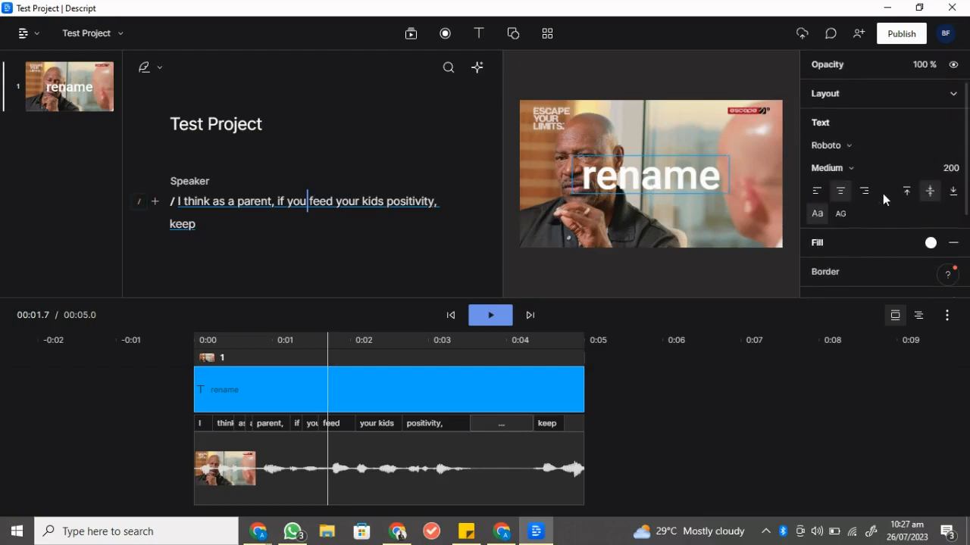
left_click(847, 146)
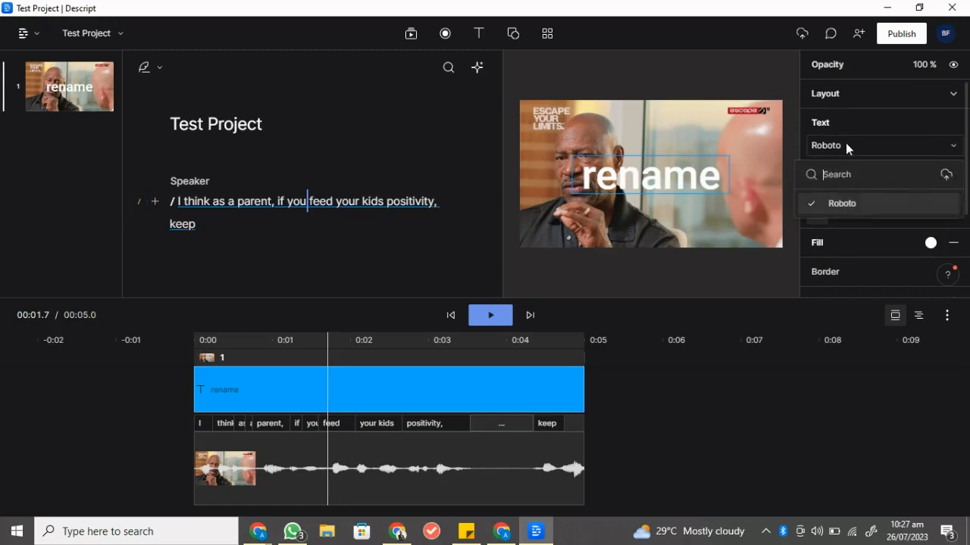
left_click(847, 145)
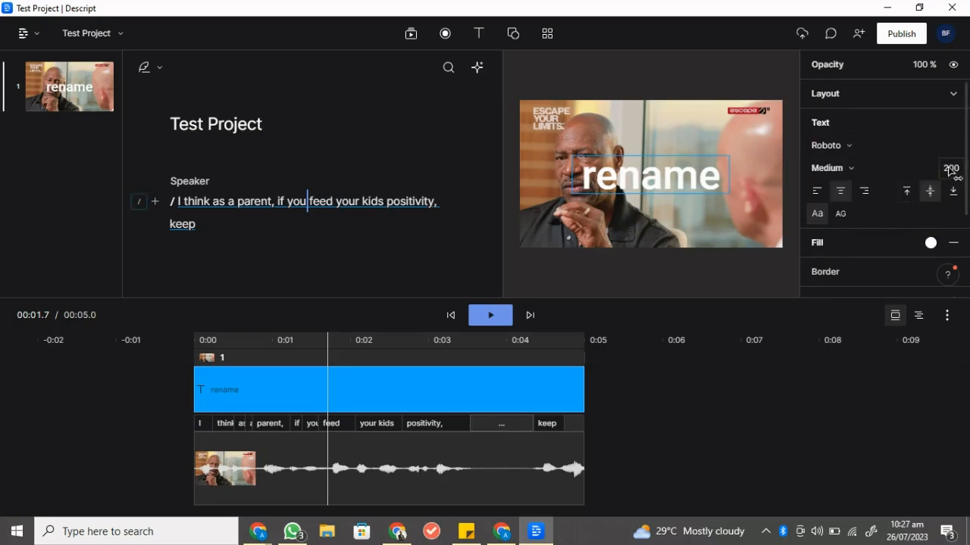
left_click_drag(478, 270, 446, 283)
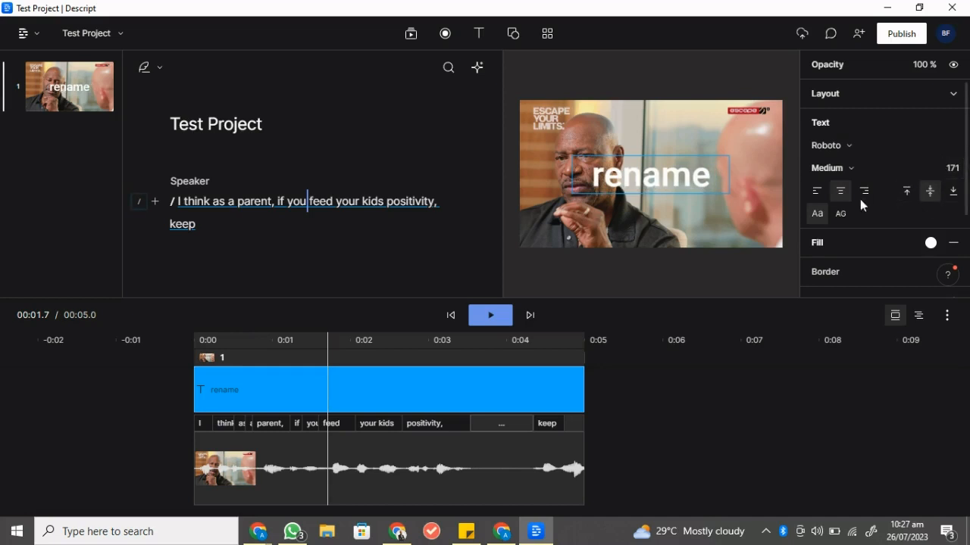
- Try left alignment and all-capitals lettering on the title, returning to centred text in normal case
left_click(812, 191)
left_click(841, 190)
scroll(856, 204, "down", 1)
left_click(837, 145)
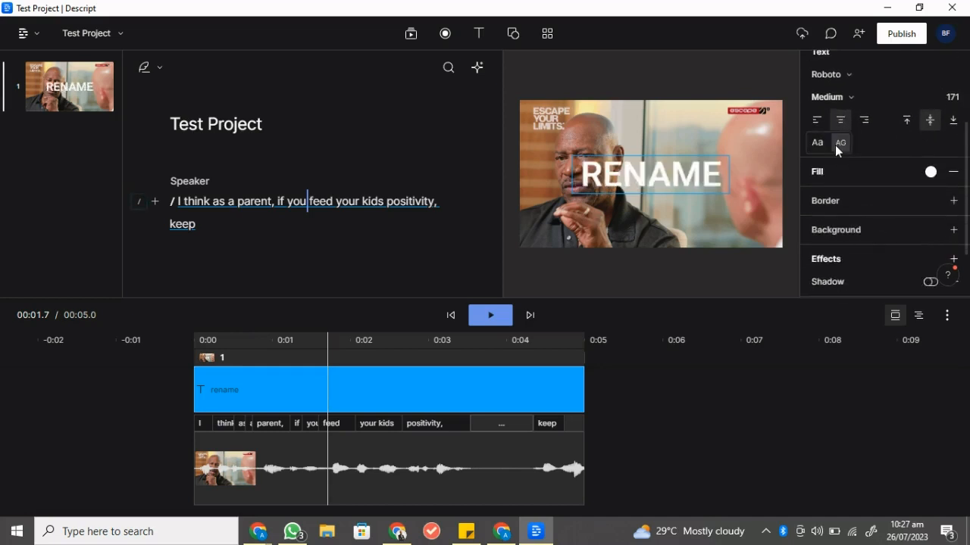
left_click(810, 144)
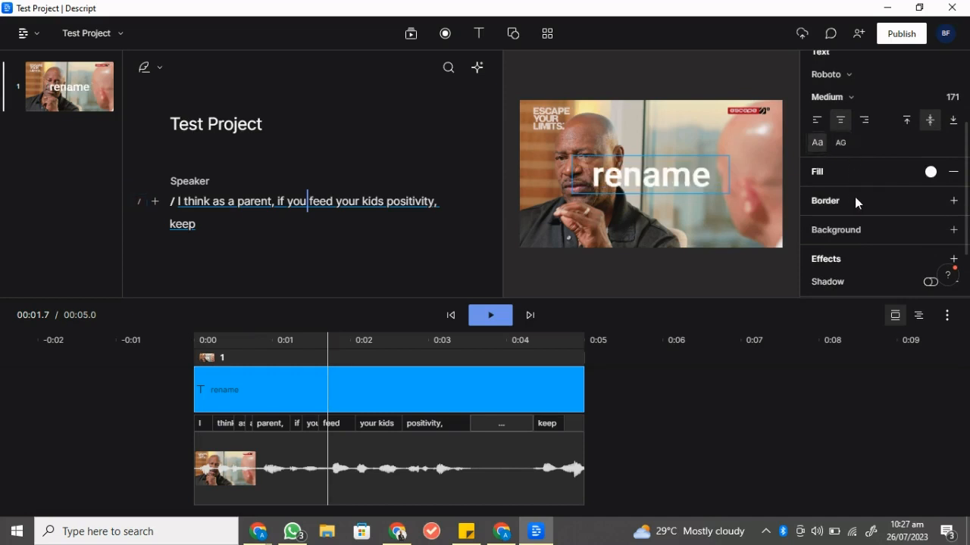
- Change the title's fill colour to the preset orange, ff5500
scroll(855, 197, "down", 1)
left_click(930, 101)
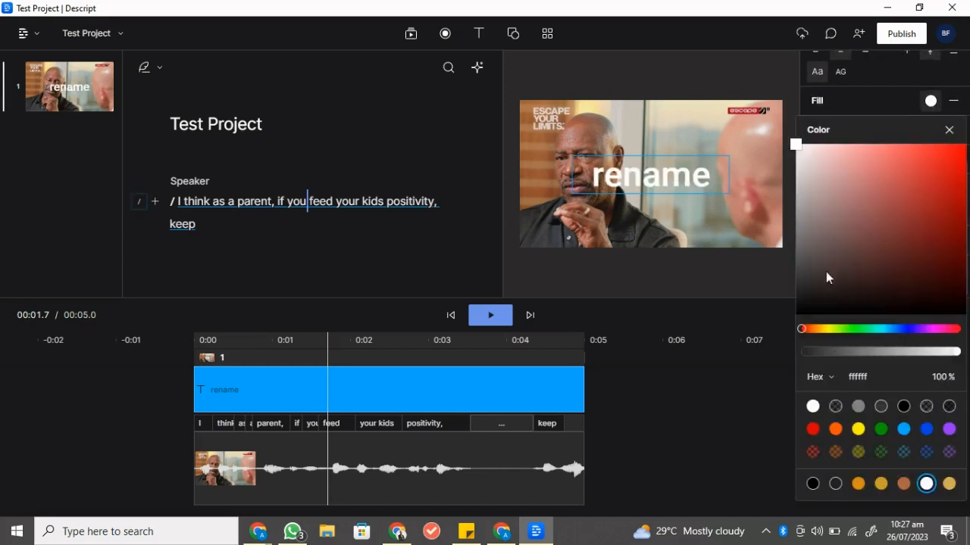
left_click(834, 429)
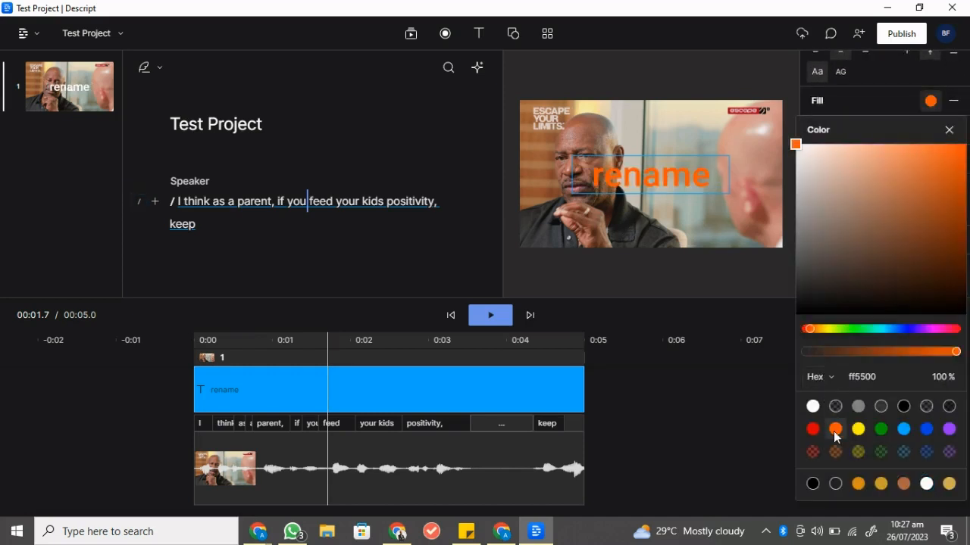
left_click(787, 276)
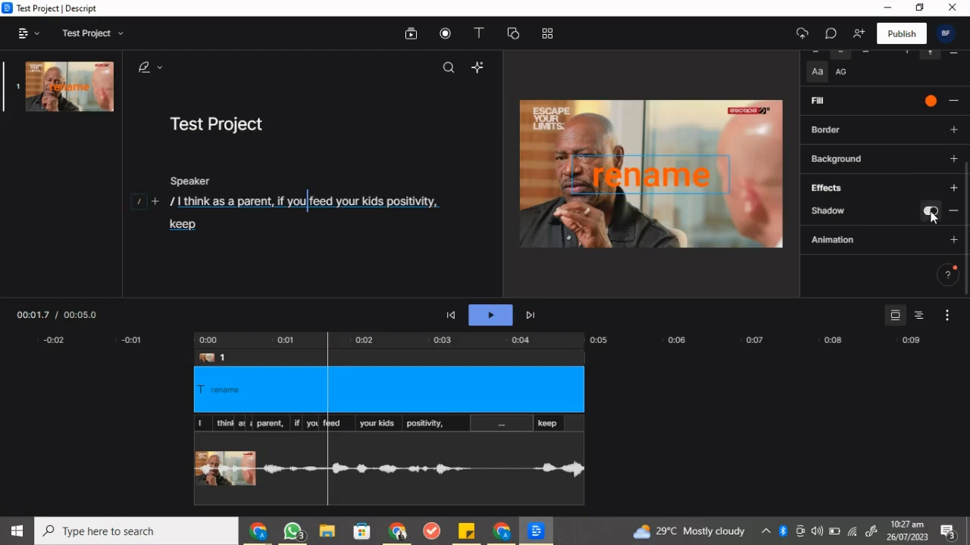
- Add a Spin animation to the title and play the scene to preview it
left_click(953, 240)
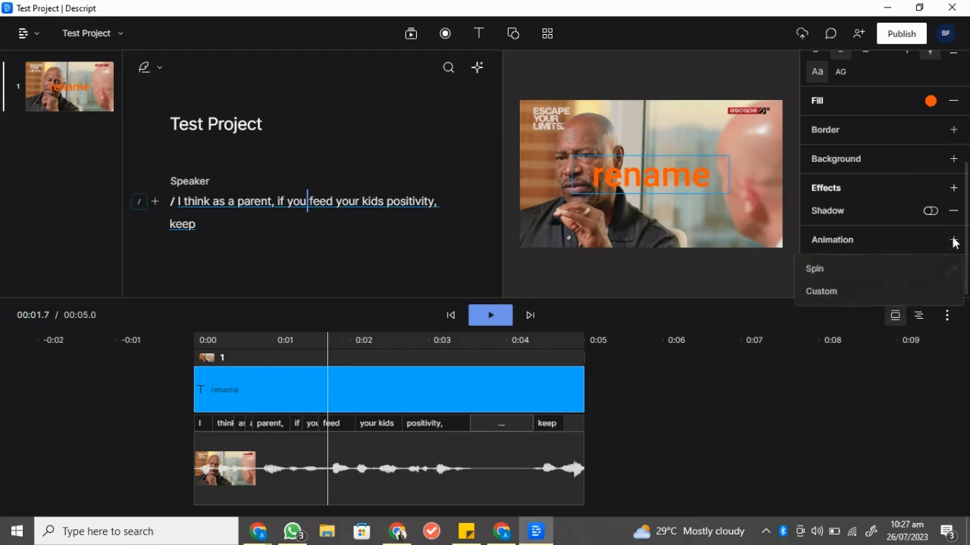
left_click(906, 269)
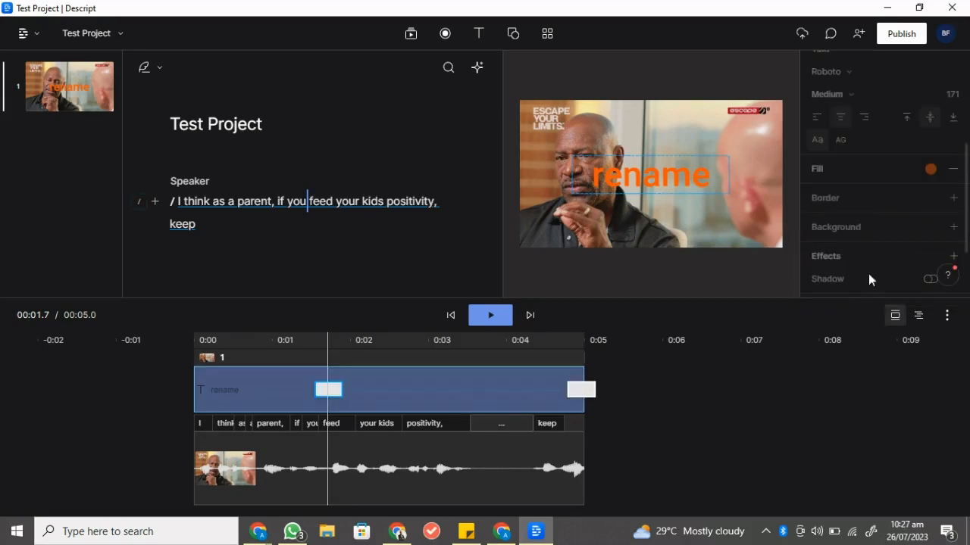
left_click(188, 368)
key("space")
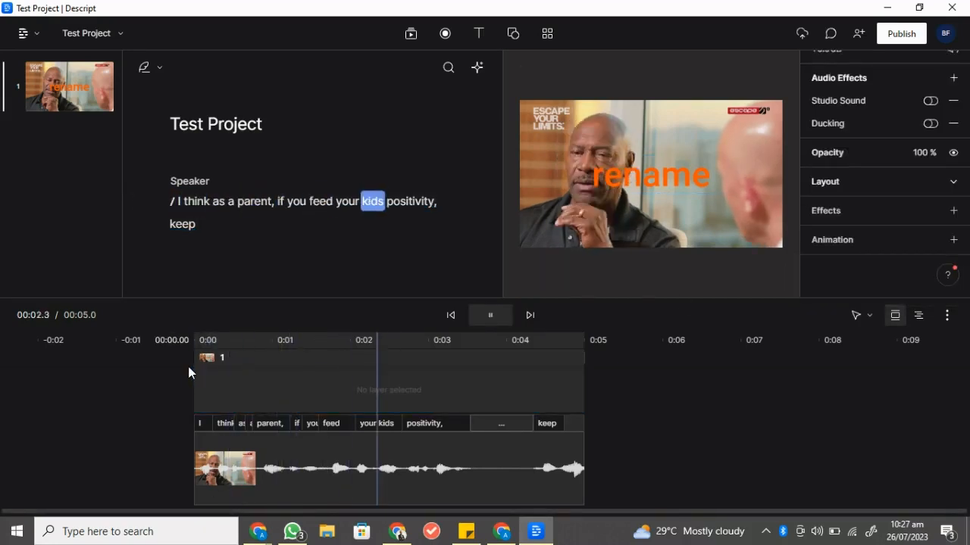
key("space")
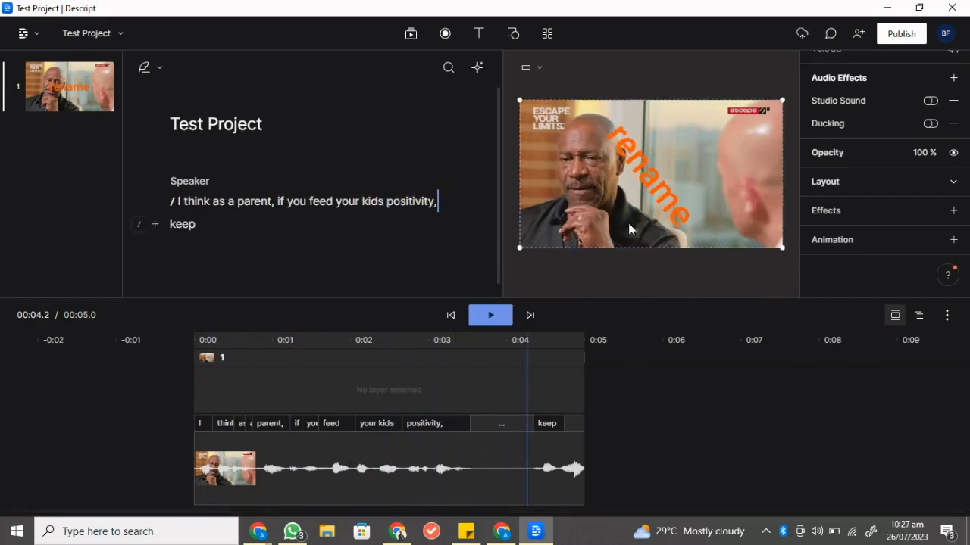
- Look over the animation options for the video clip and the available templates
left_click(662, 194)
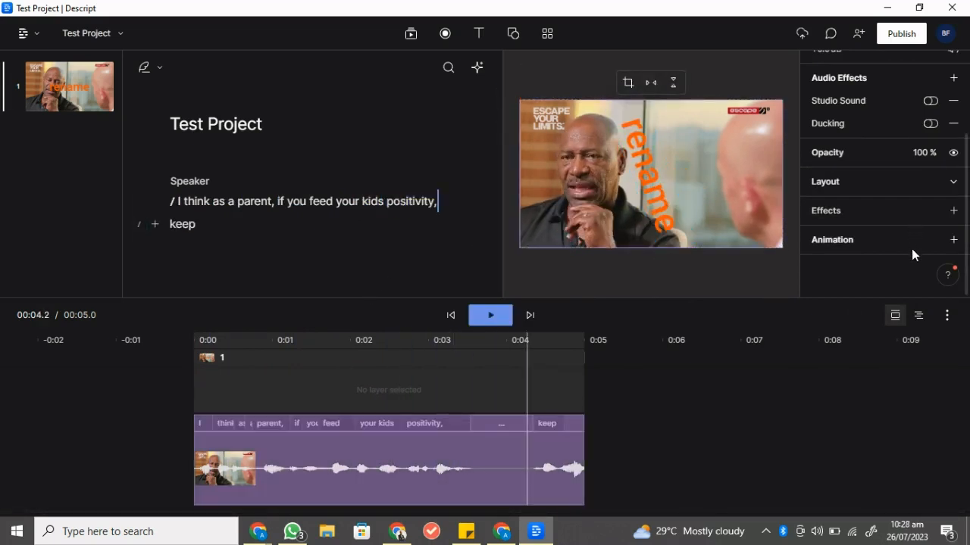
left_click(951, 243)
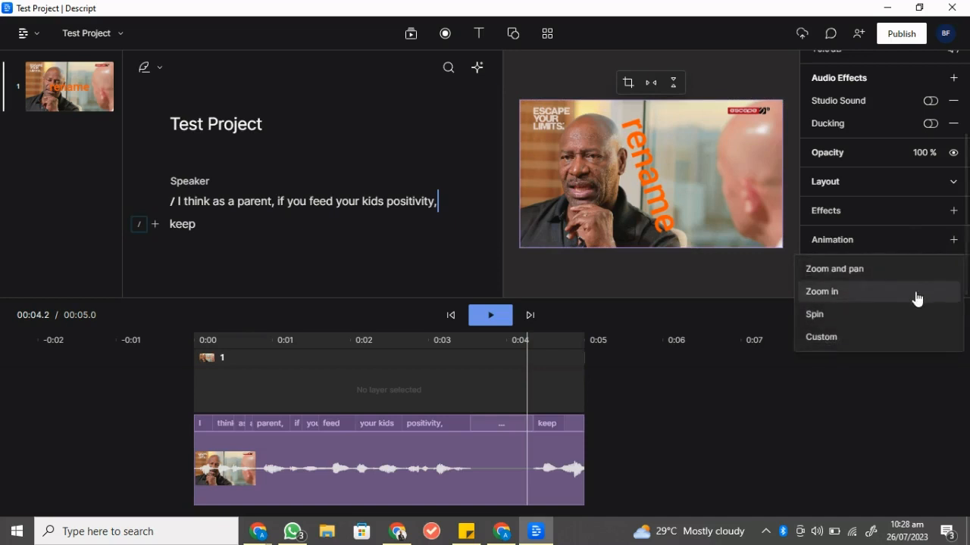
left_click(783, 275)
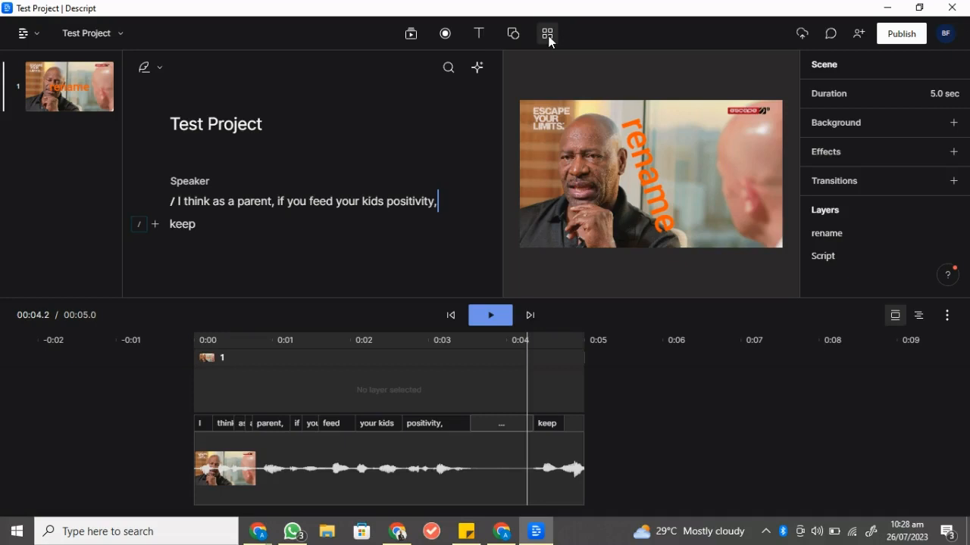
left_click(513, 36)
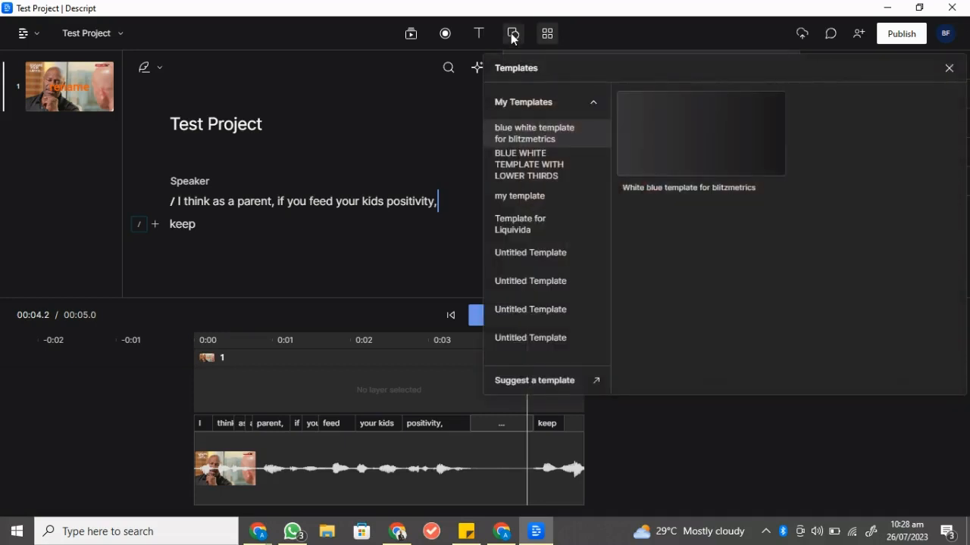
- Add a Rectangle shape to the scene, reduce it to a flat horizontal band, and move it backward behind the title
left_click(513, 36)
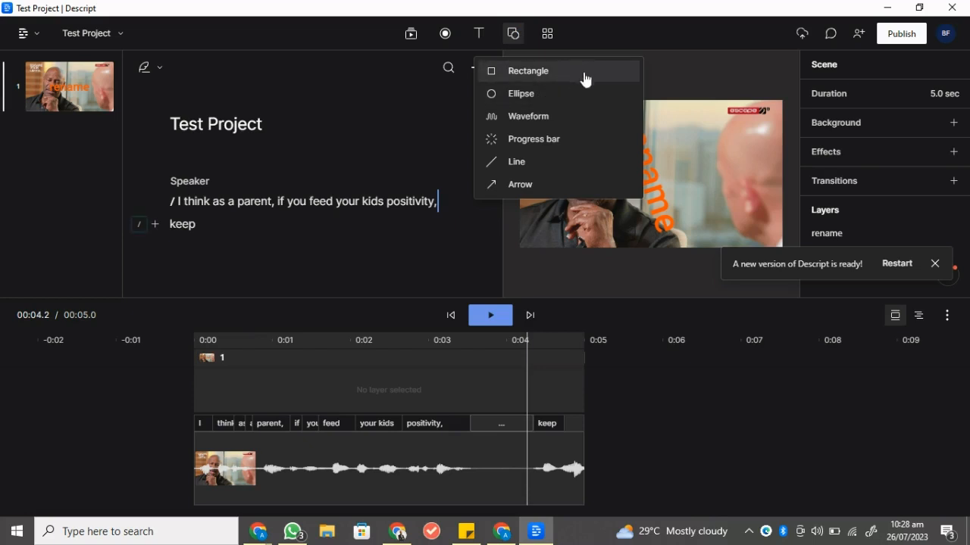
left_click(564, 82)
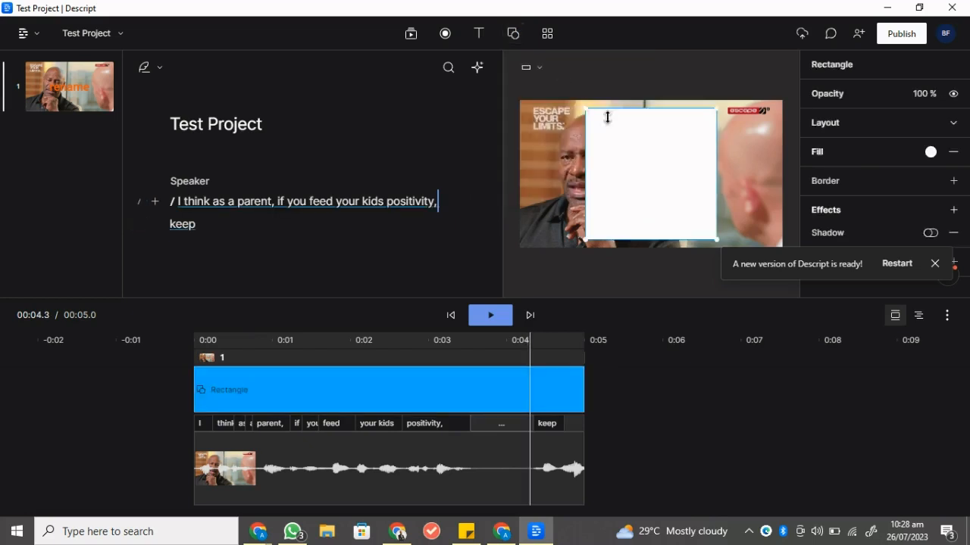
left_click_drag(657, 239, 650, 164)
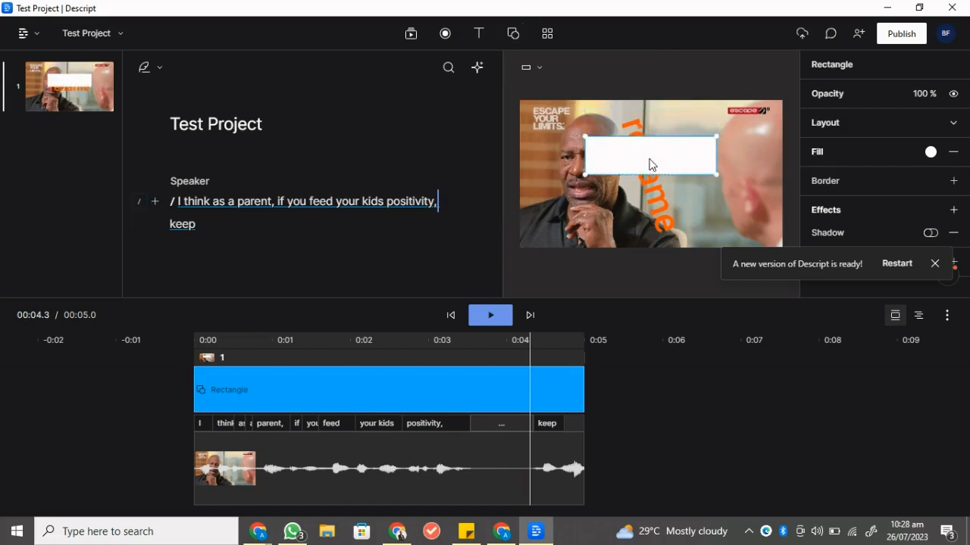
right_click(650, 163)
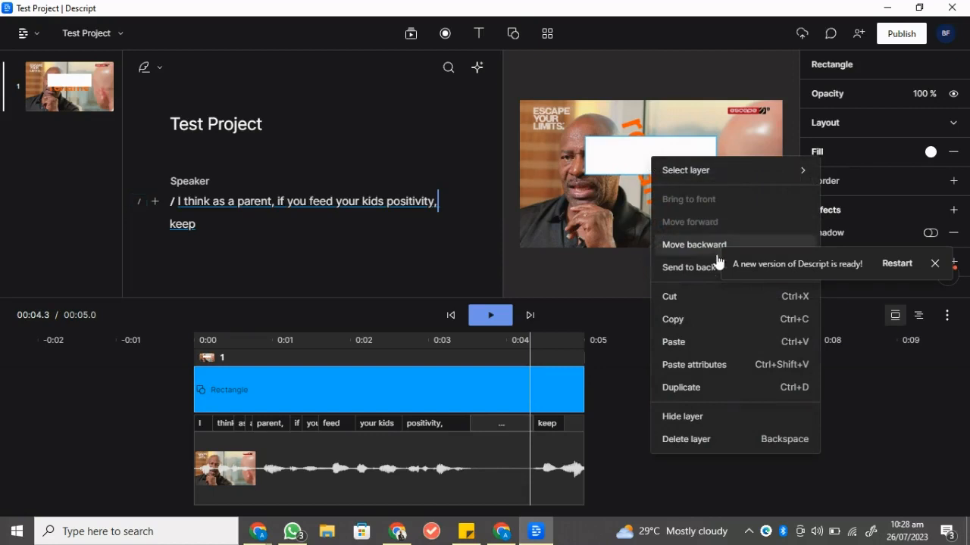
left_click(688, 245)
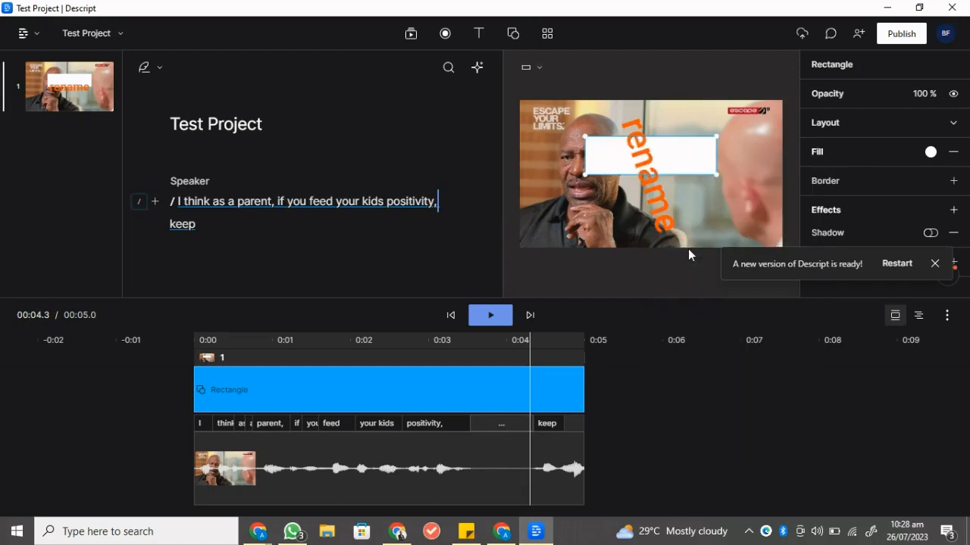
- Try moving the title behind the rectangle, move the rectangle backward again, and dismiss the update notice
right_click(661, 189)
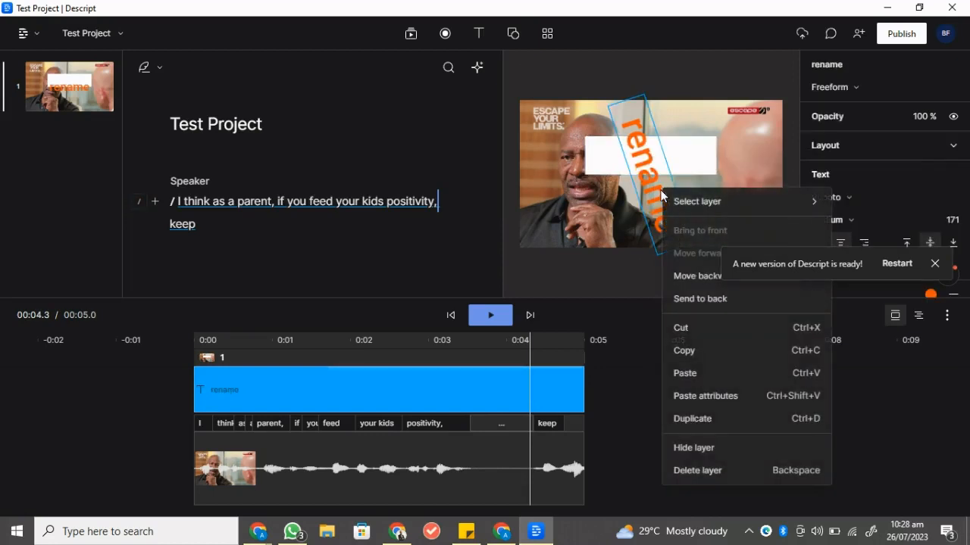
left_click(685, 274)
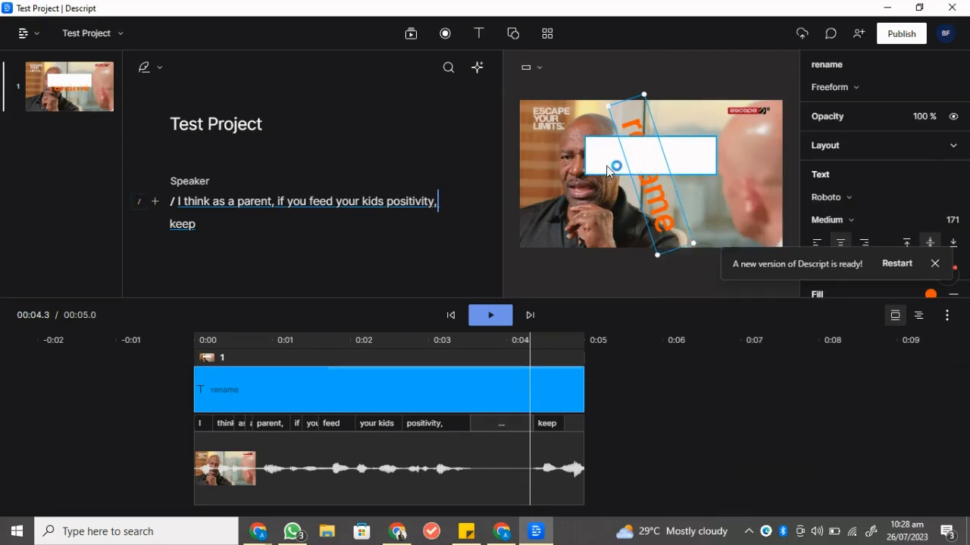
right_click(610, 166)
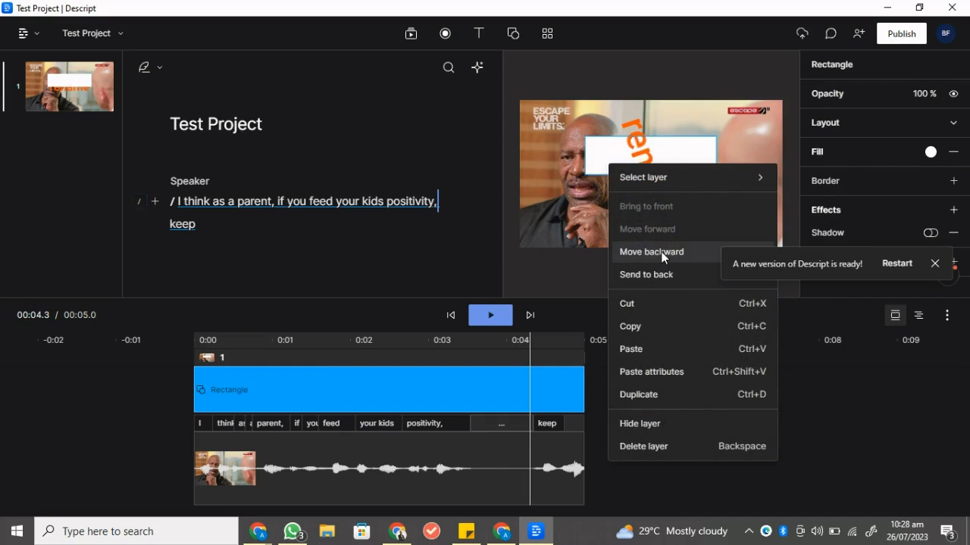
left_click(661, 255)
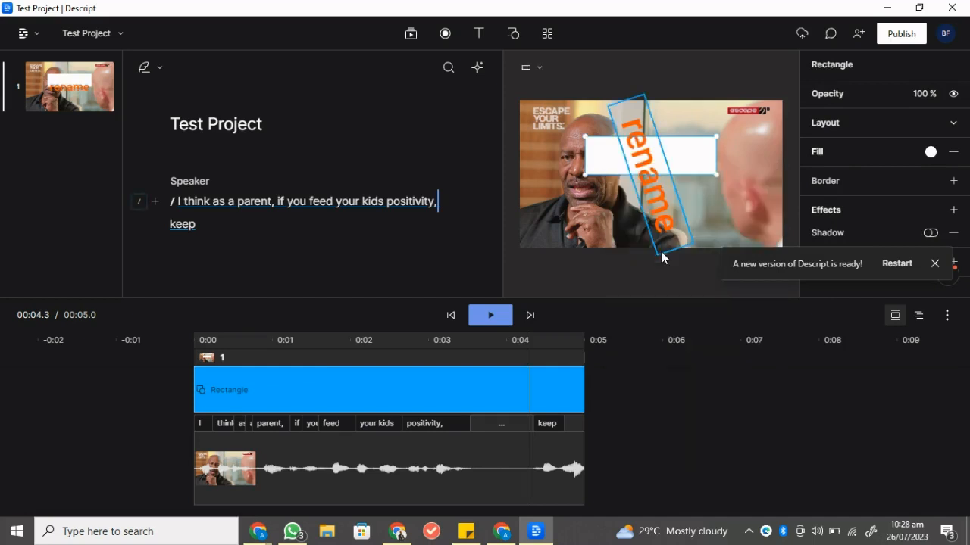
left_click(934, 263)
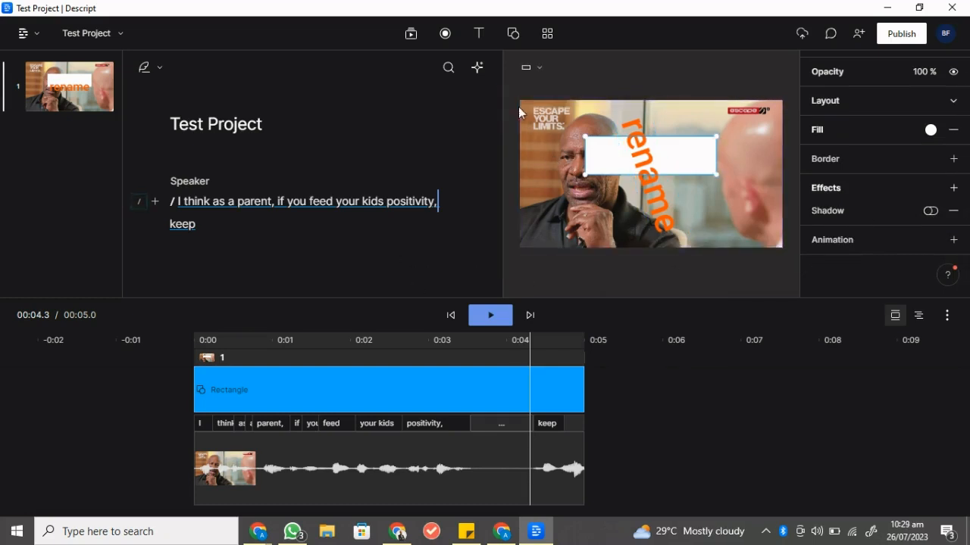
- Add a Waveform layer to the scene and play part of the clip to preview it
left_click(513, 33)
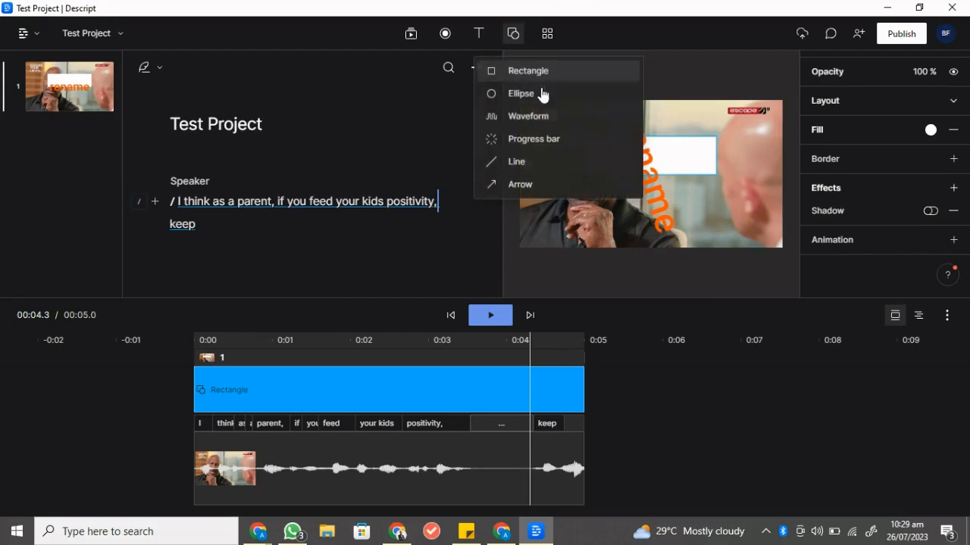
left_click(581, 126)
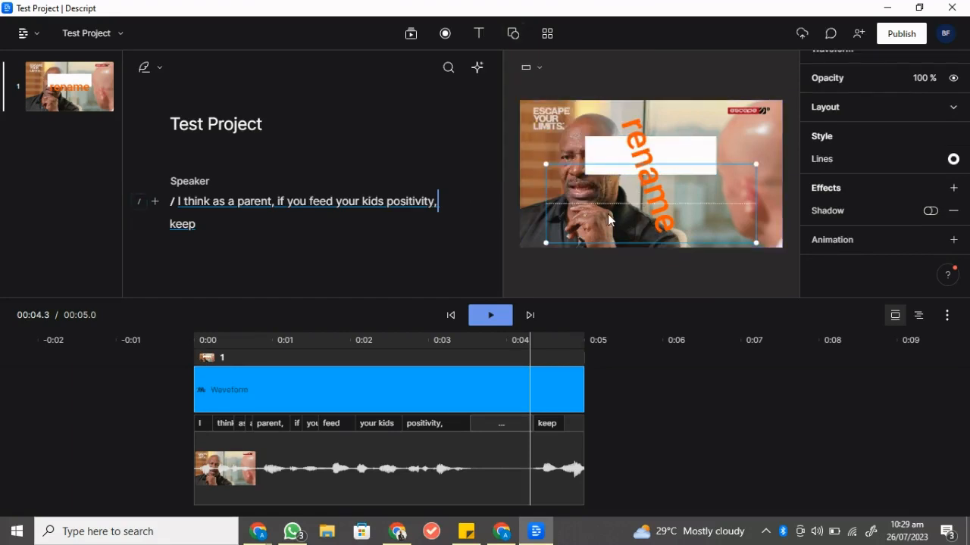
left_click(301, 344)
key("space")
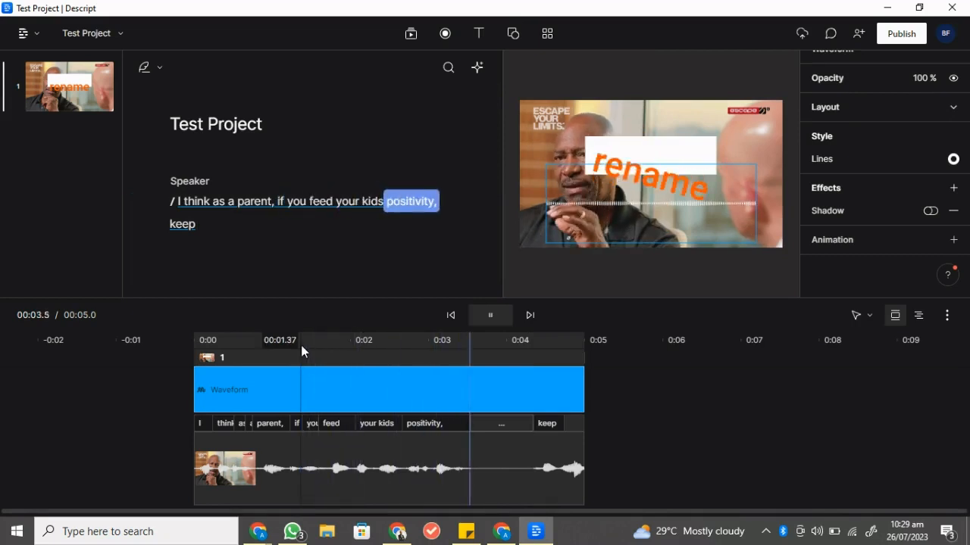
key("space")
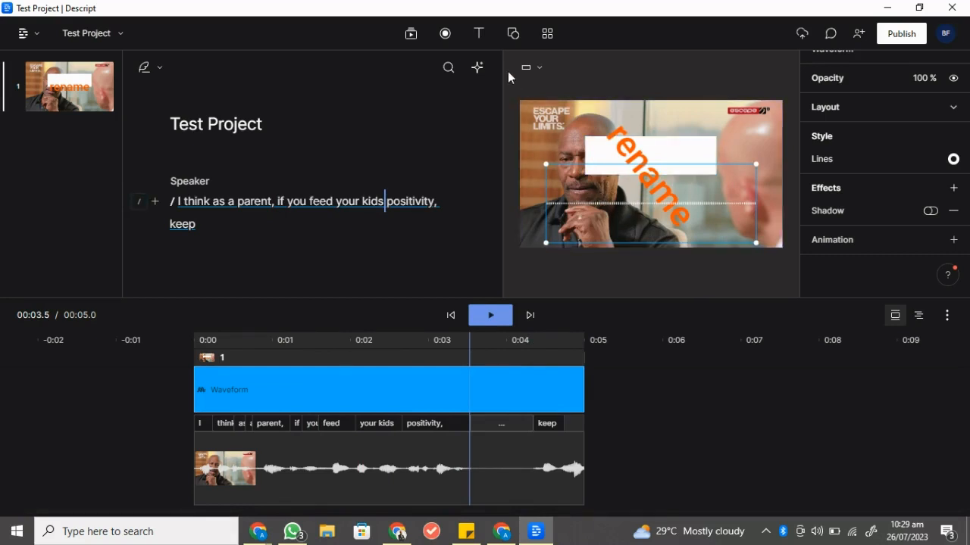
- Look over the available shapes and the saved templates, including the lower thirds, my template, Liquivida and untitled groups
left_click(514, 34)
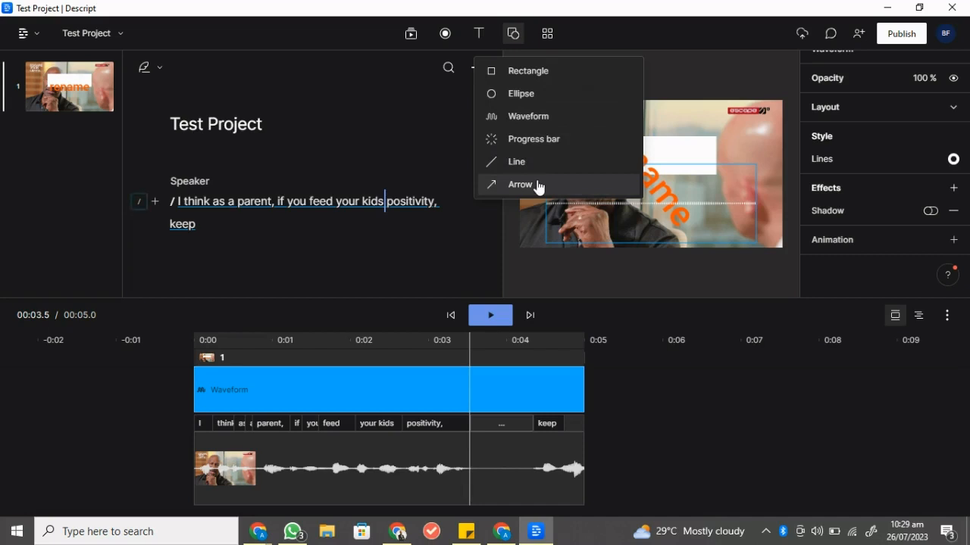
left_click(546, 36)
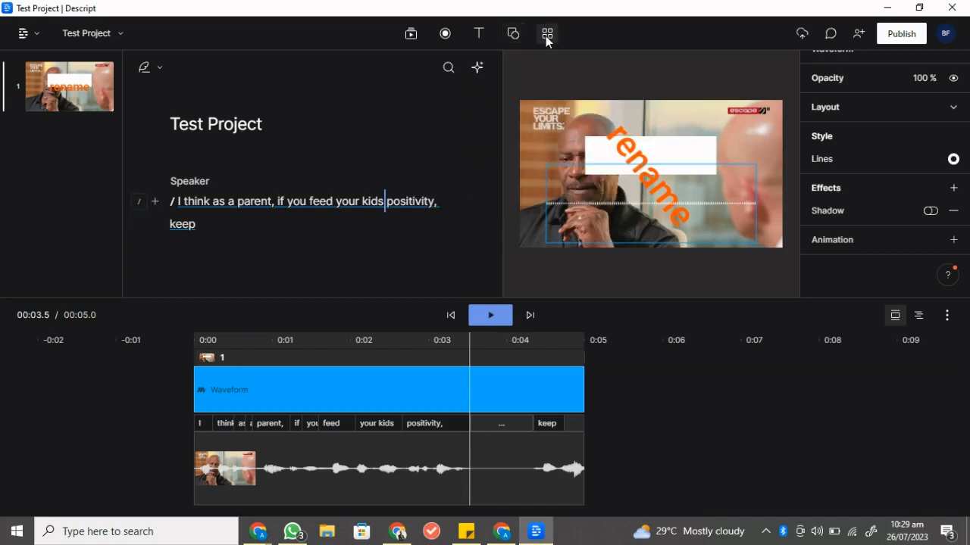
left_click(545, 35)
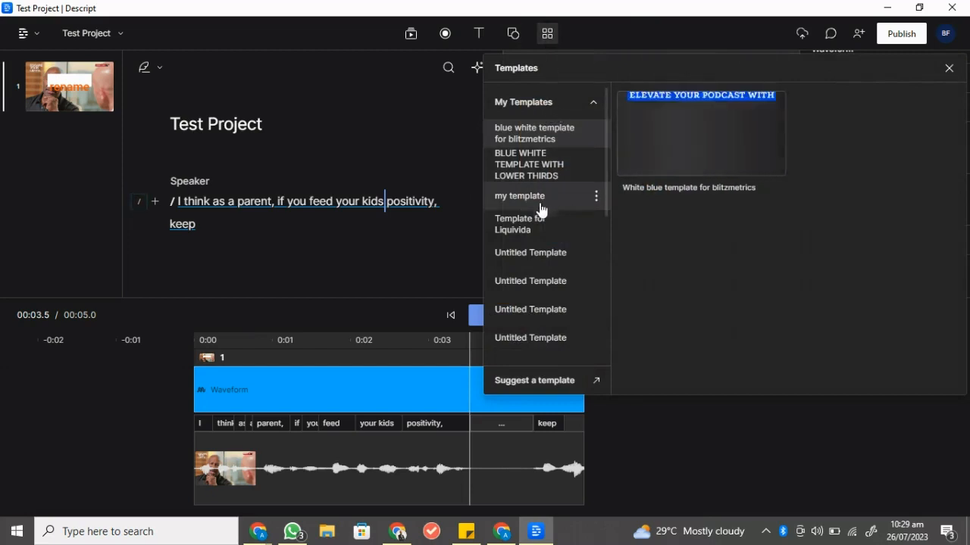
left_click(559, 169)
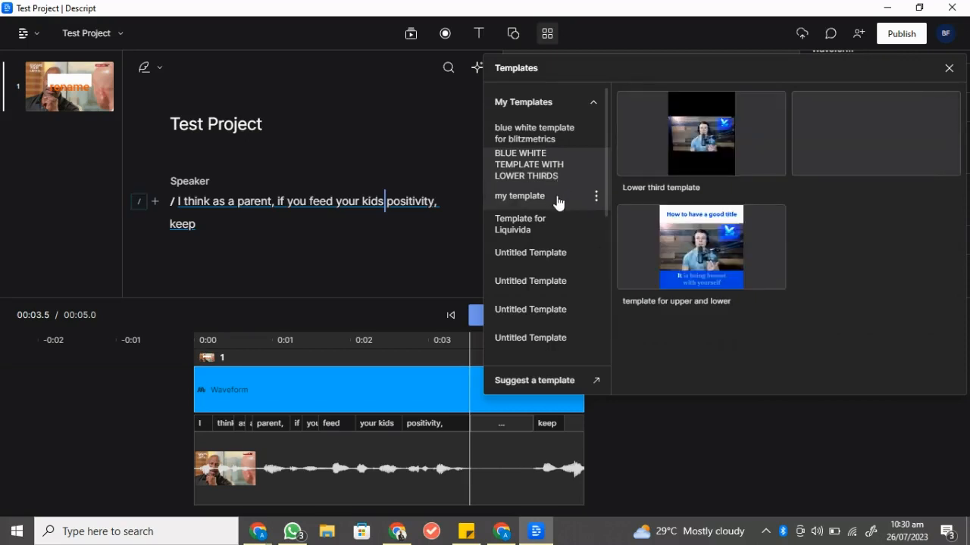
left_click(558, 200)
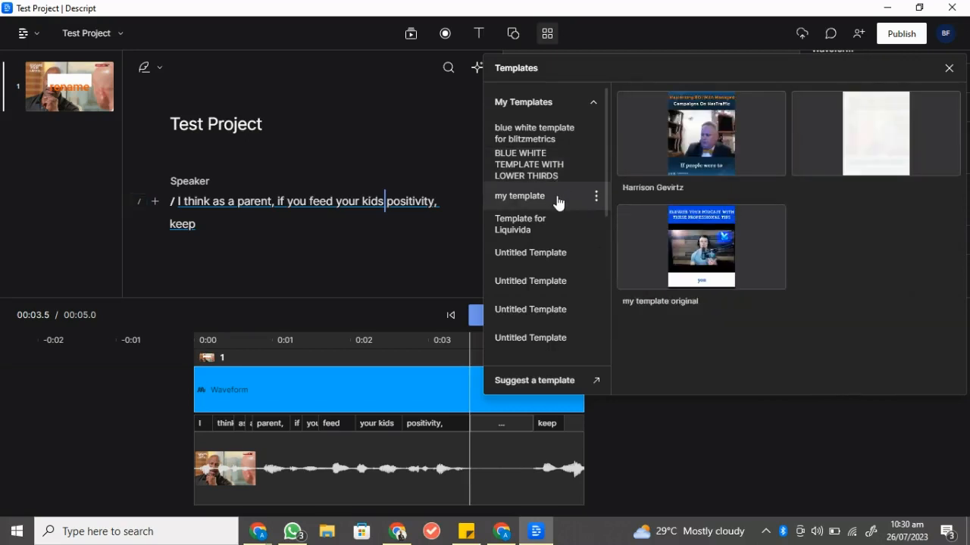
left_click(558, 225)
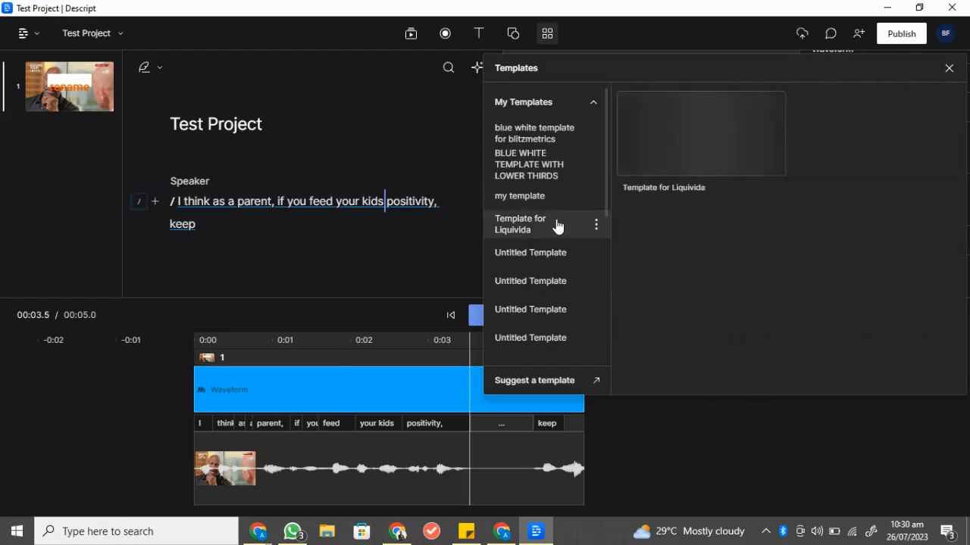
left_click(570, 261)
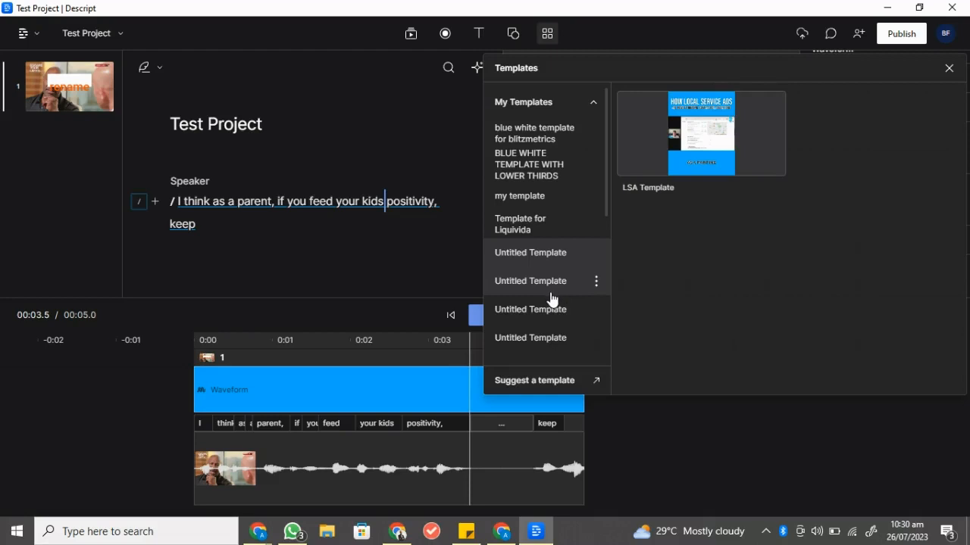
left_click(459, 260)
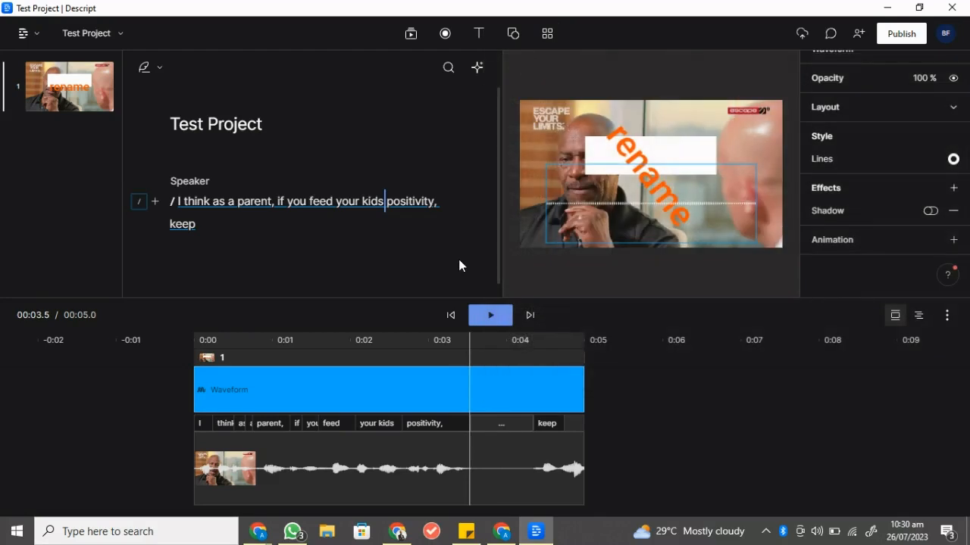
scroll(826, 200, "up", 1)
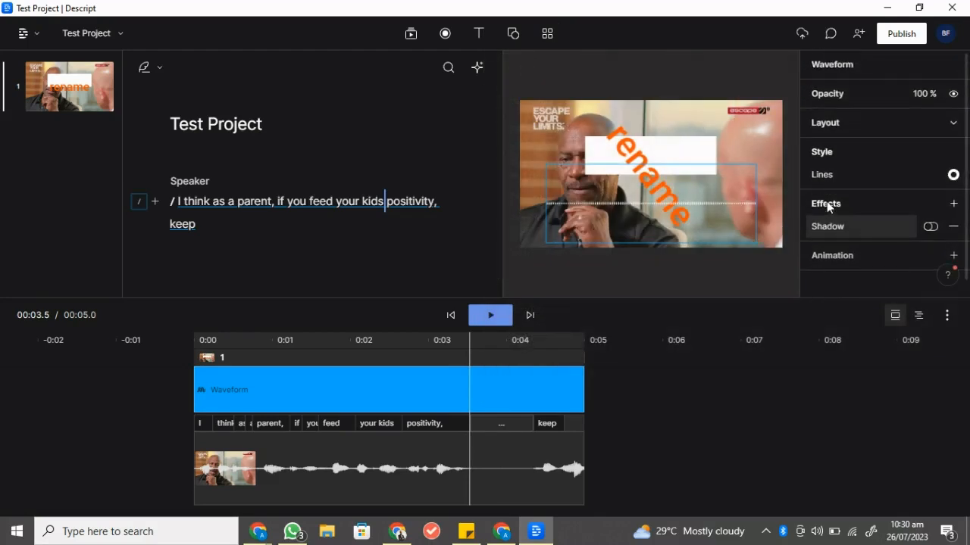
- Return from the editor to the projects list and look over the shared projects and the File and View commands
left_click(236, 201)
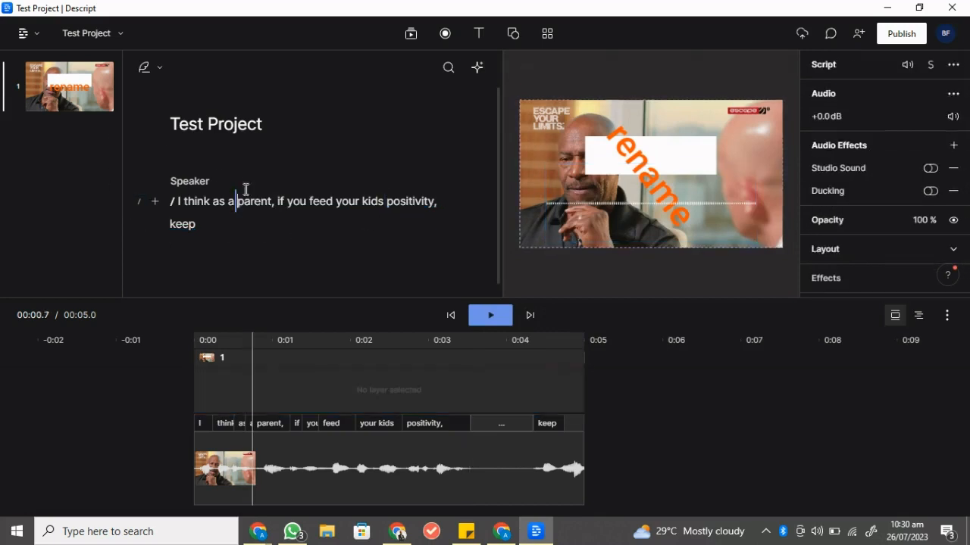
left_click(36, 35)
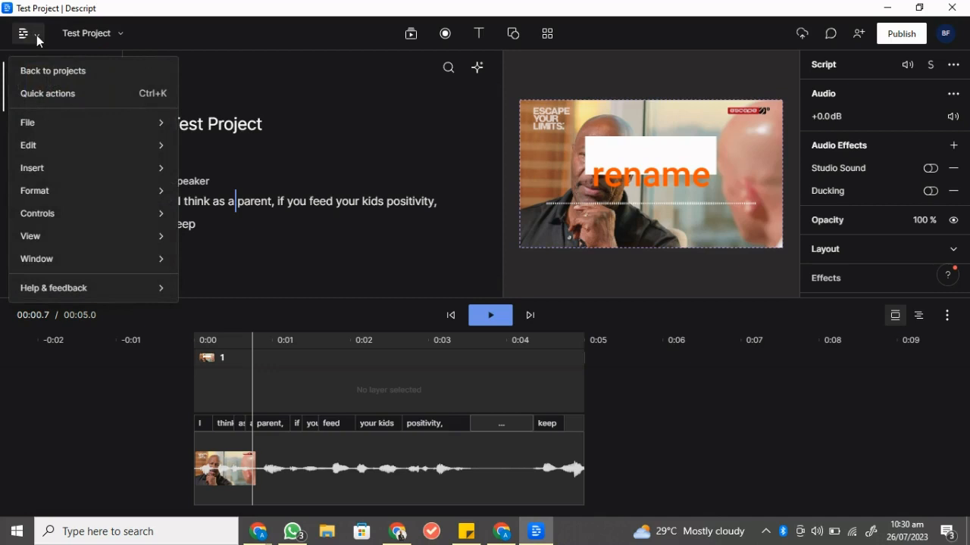
left_click(32, 31)
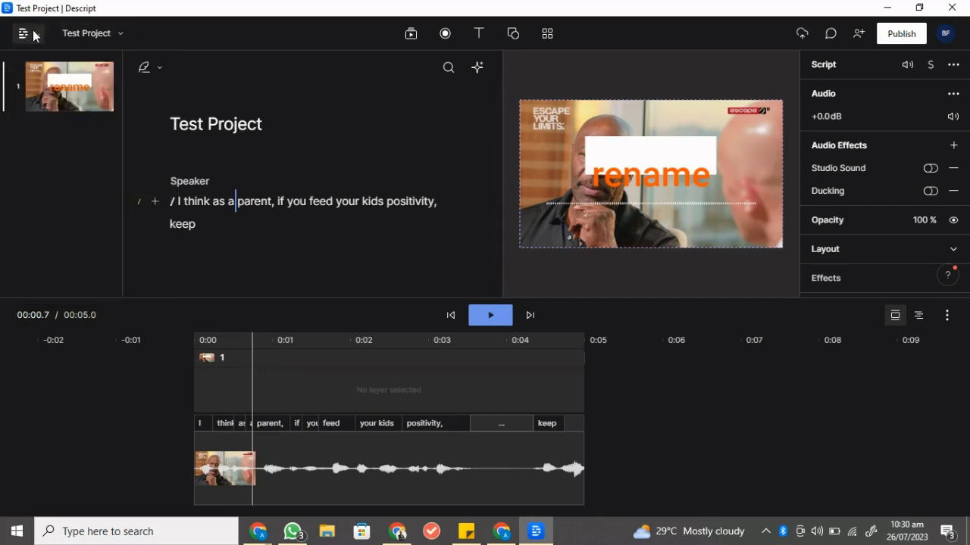
left_click(33, 31)
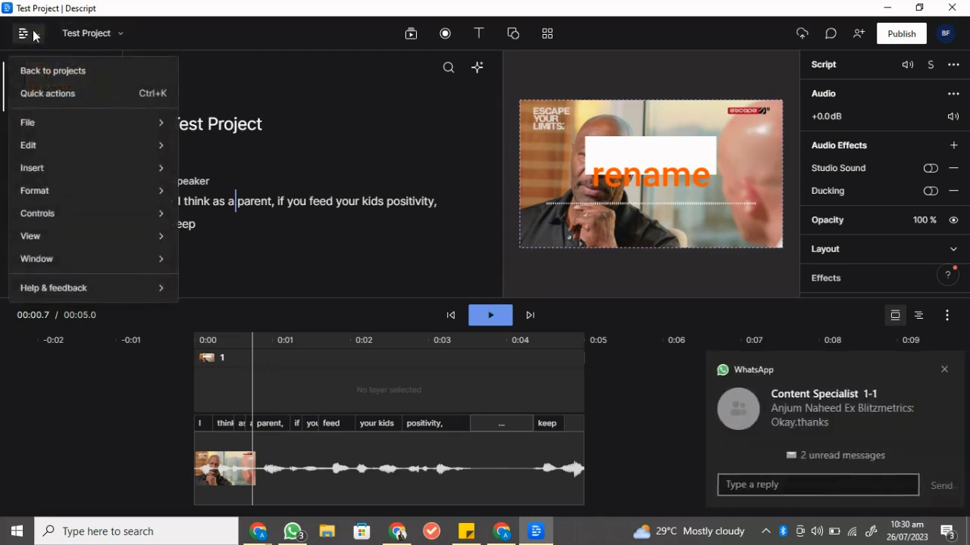
left_click(80, 76)
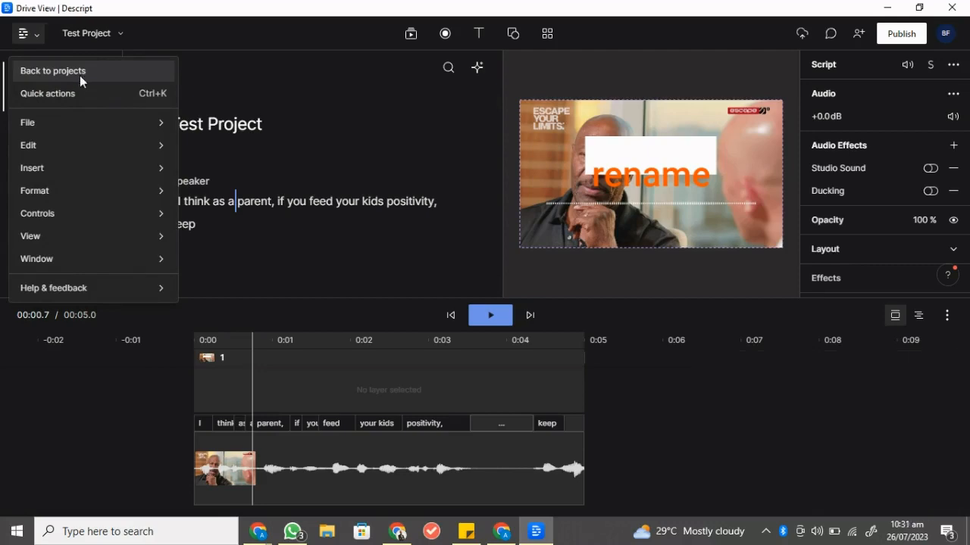
scroll(357, 344, "down", 1)
scroll(357, 344, "up", 1)
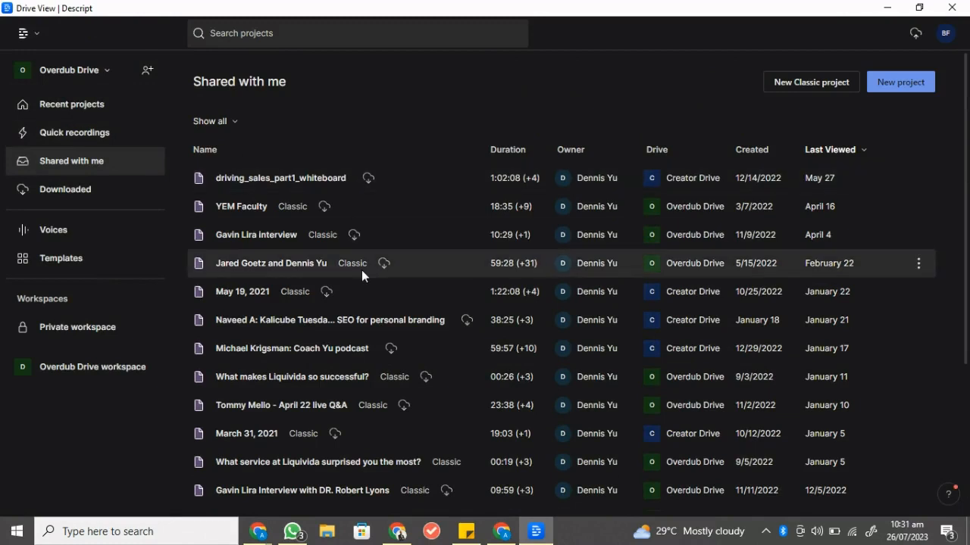
left_click(34, 35)
mouse_move(67, 102)
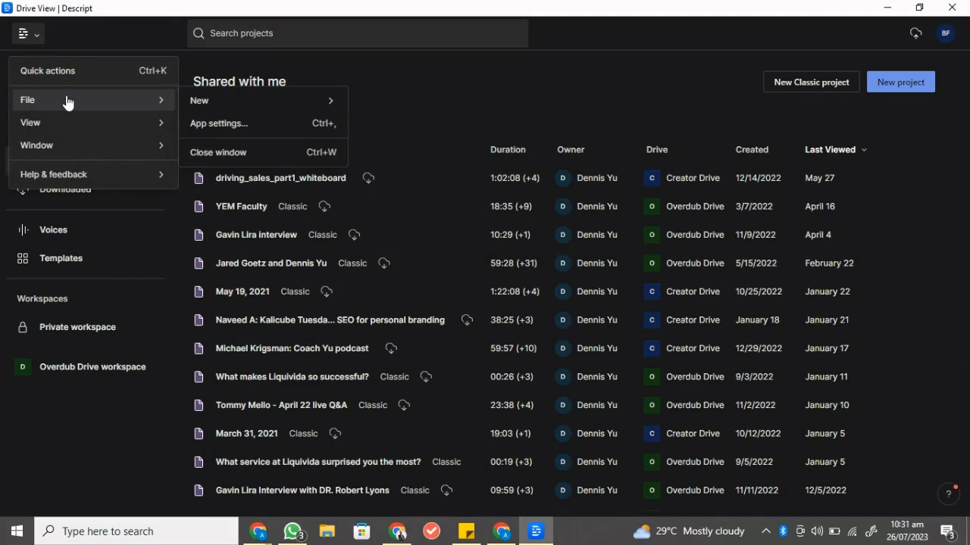
mouse_move(91, 124)
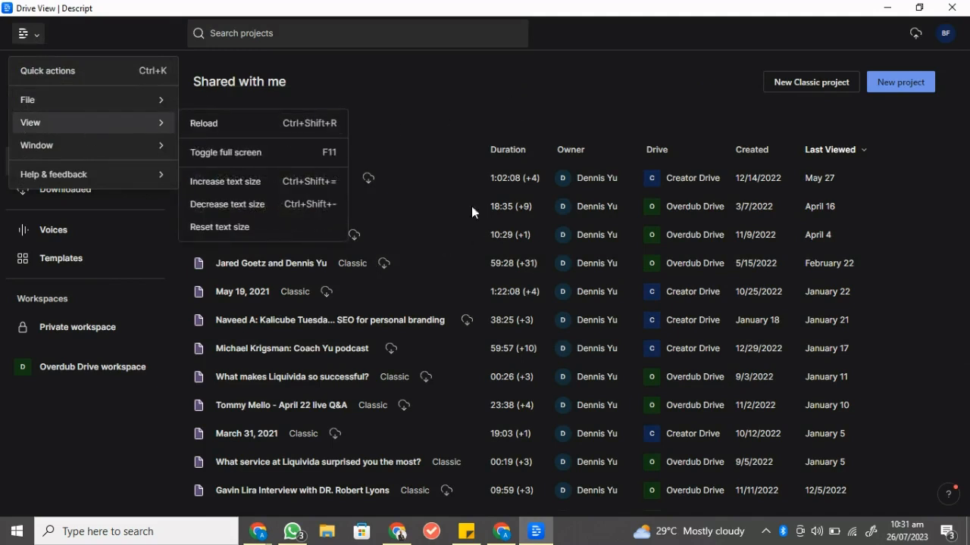
left_click(448, 101)
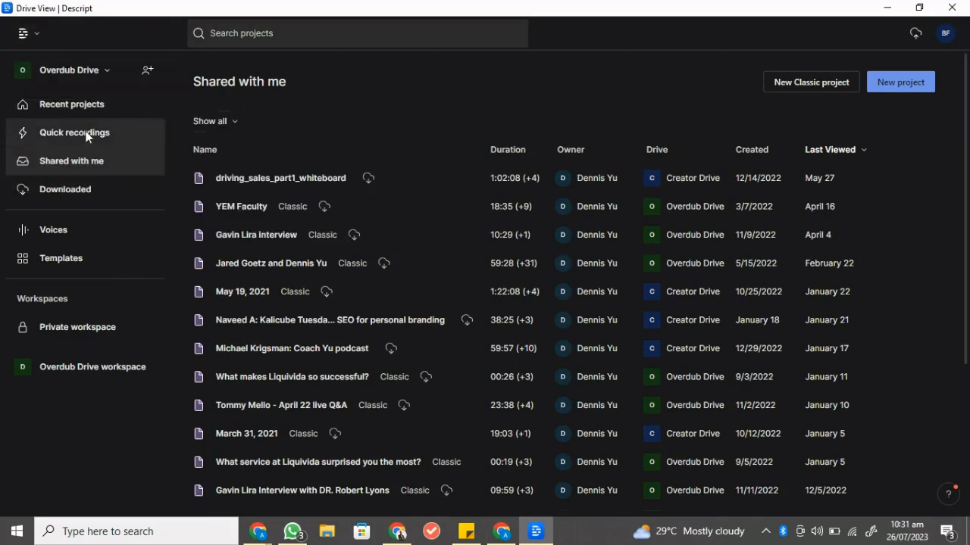
scroll(346, 309, "down", 5)
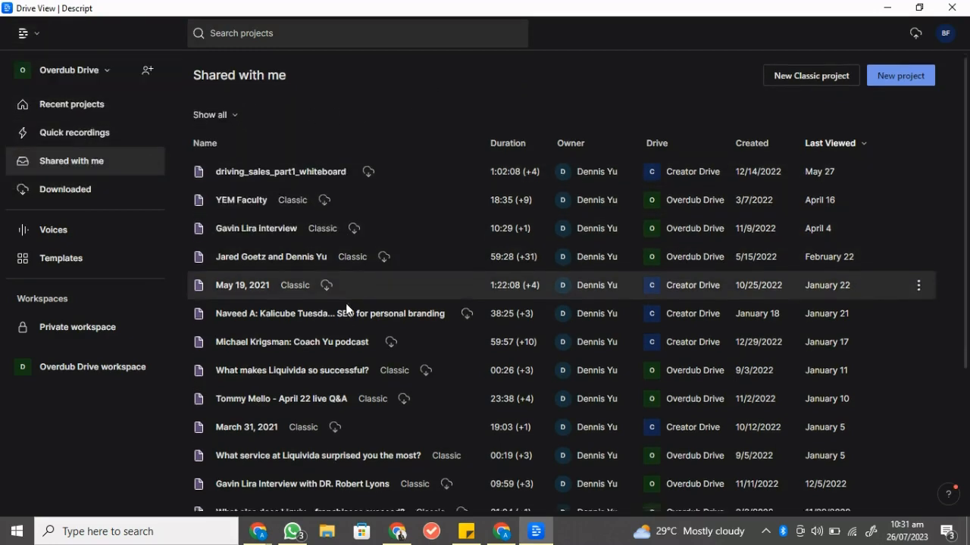
scroll(345, 309, "up", 5)
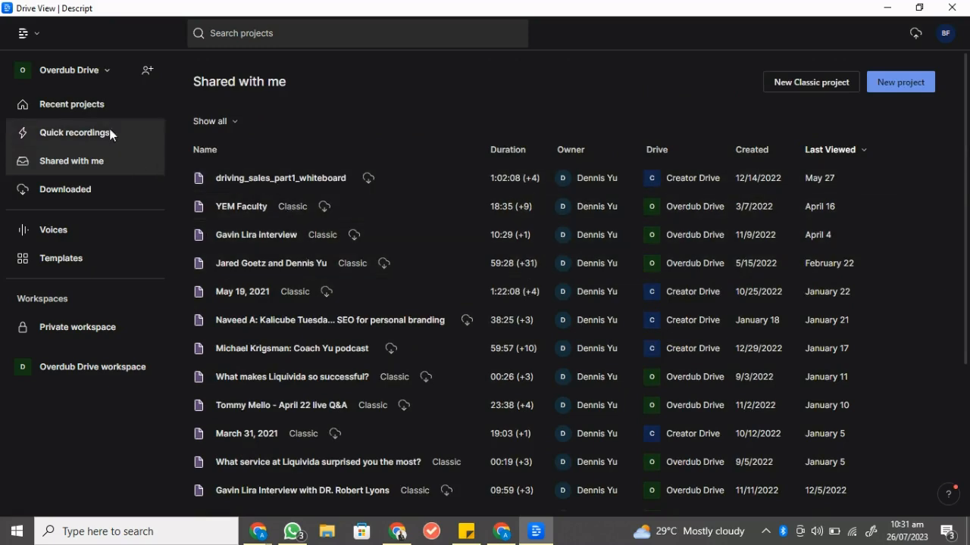
- Reopen Test Project from the recent projects and delete the waveform, the "rename" title and the rectangle from its scene
left_click(117, 103)
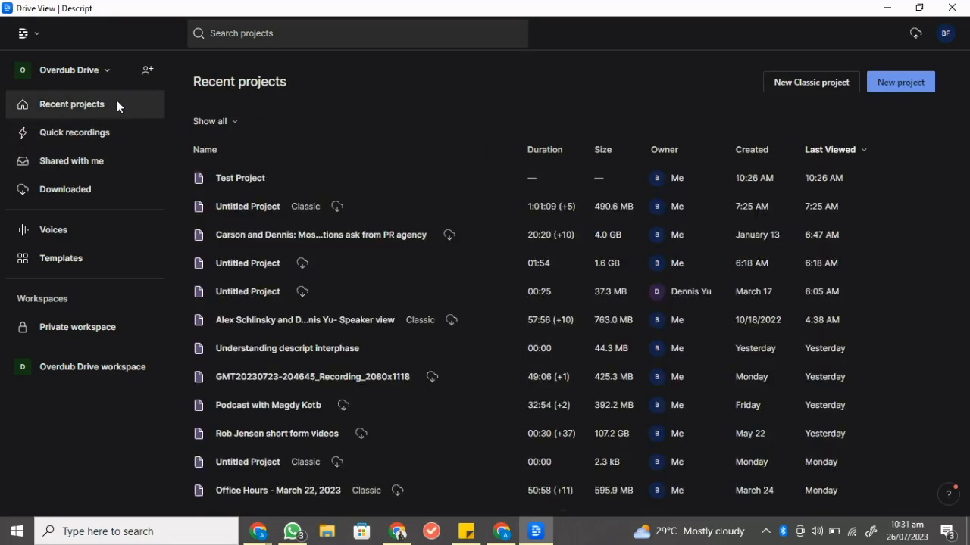
left_click(423, 184)
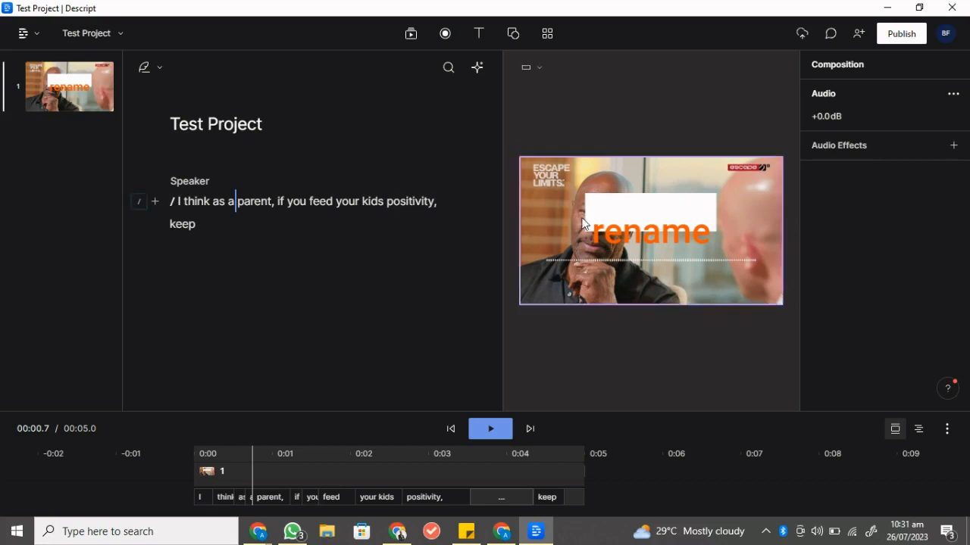
left_click(636, 232)
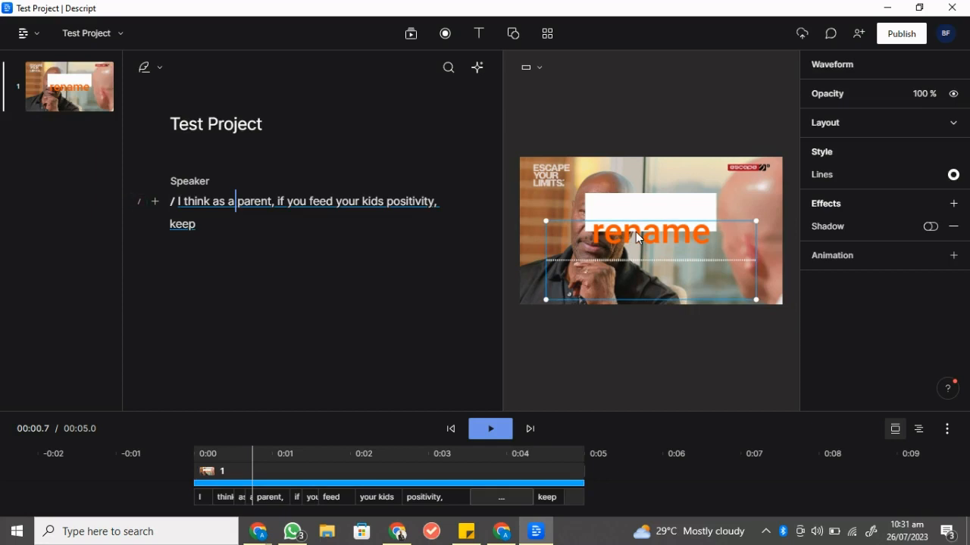
key("Escape")
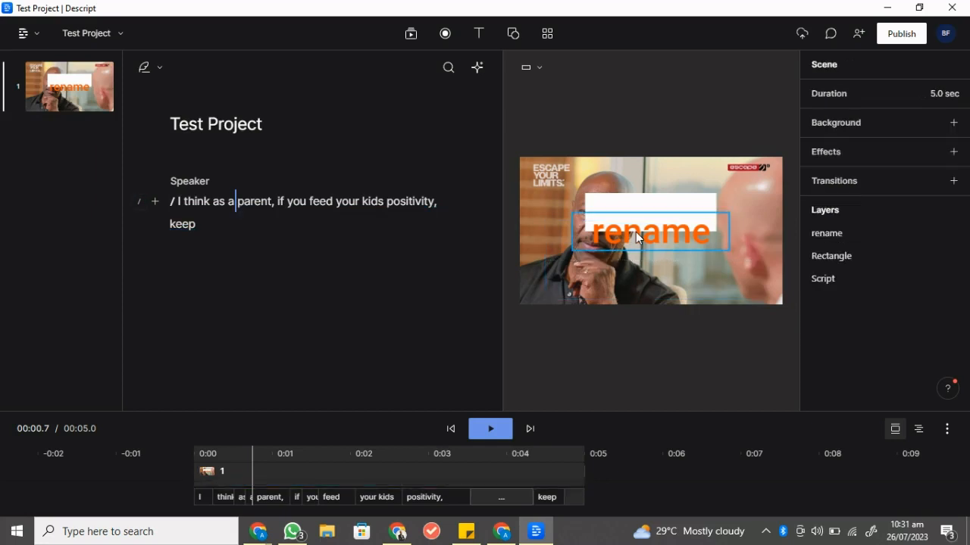
left_click(636, 232)
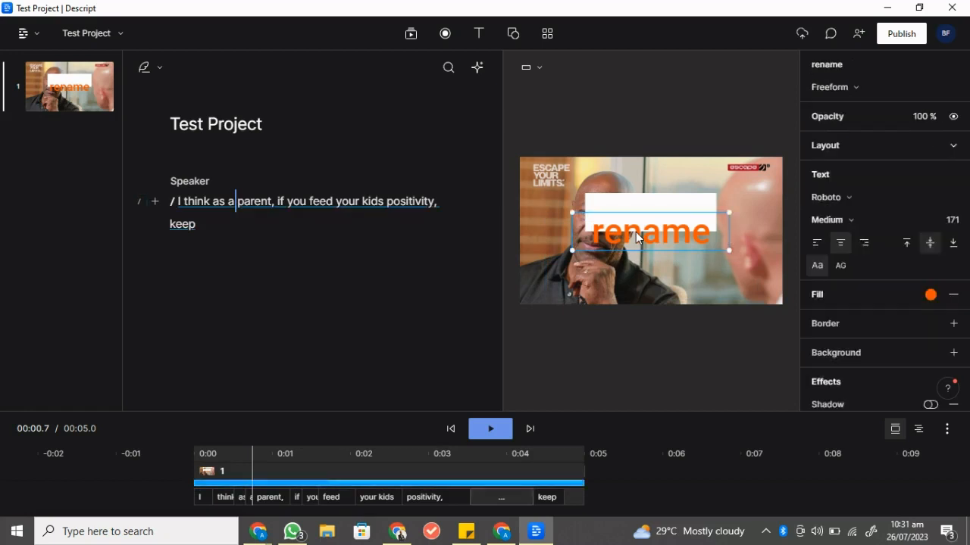
key("Delete")
left_click(646, 223)
key("Delete")
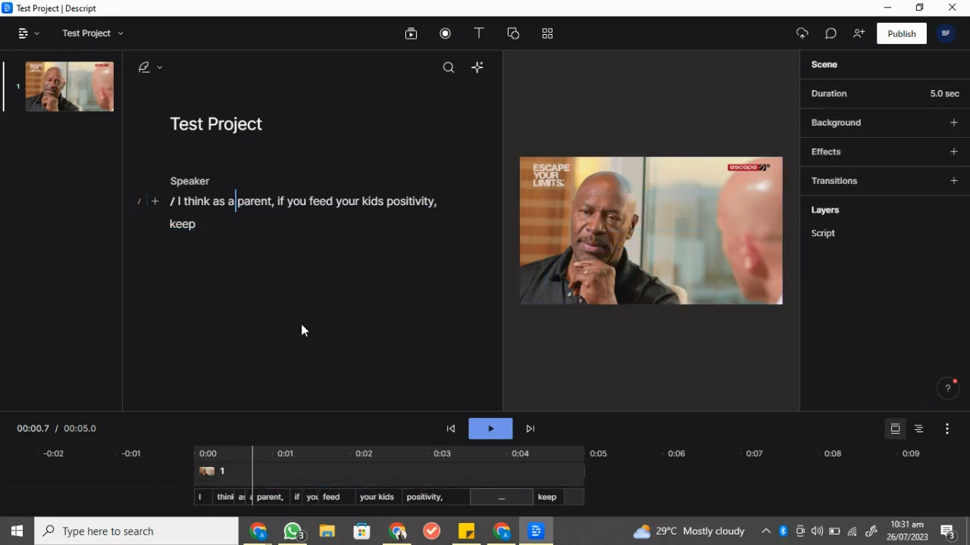
left_click(28, 33)
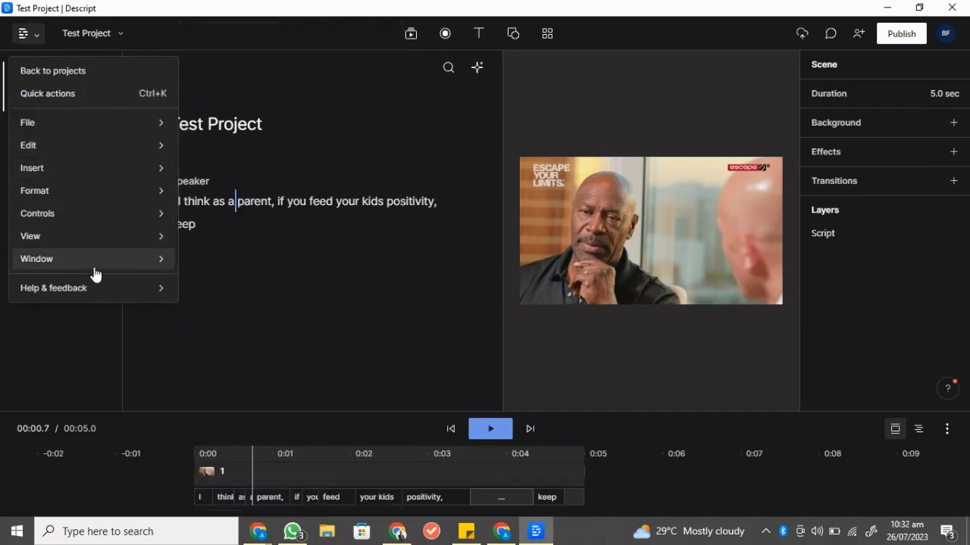
mouse_move(95, 270)
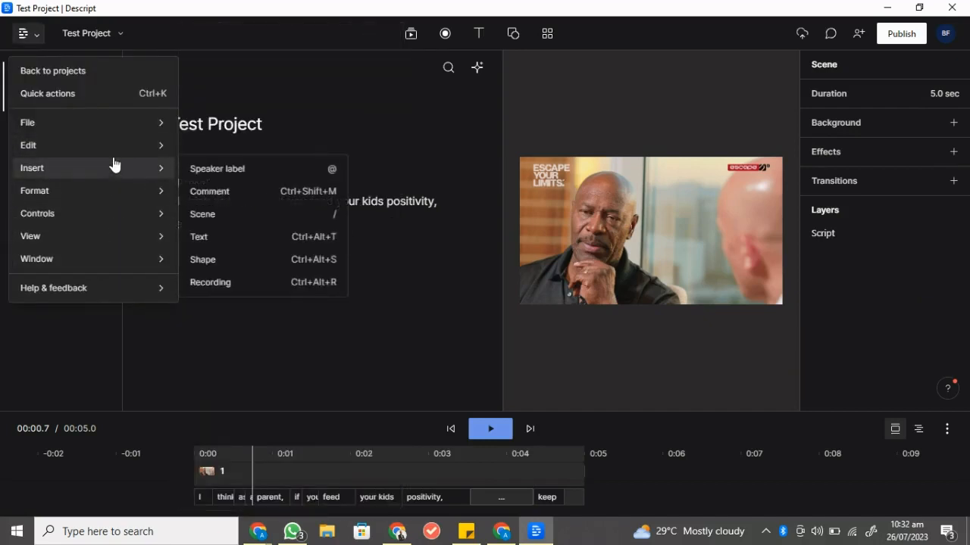
left_click(287, 119)
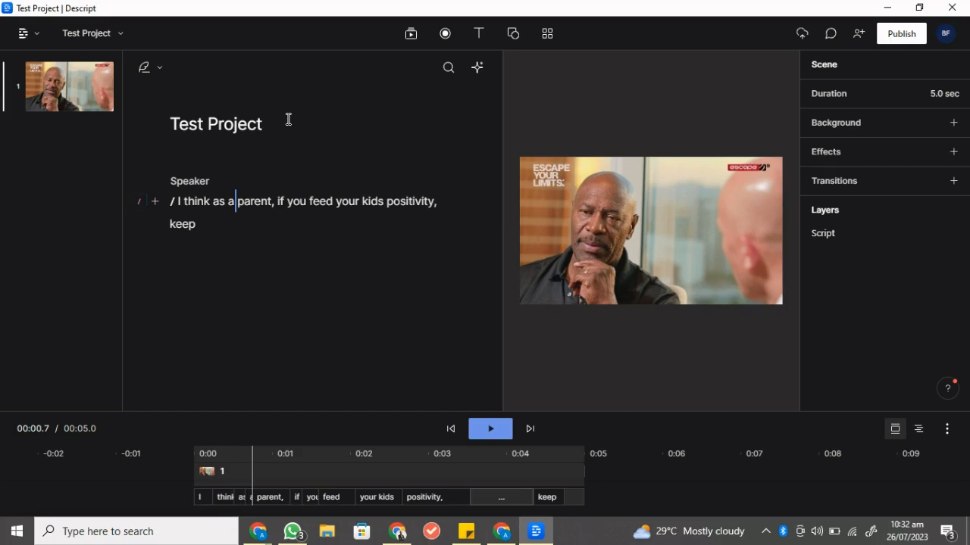
- Insert the file "Lee Haney Clip #2 for Vertical Social.mp4" into the script after "I think as a parent," and transcribe it
left_click(277, 201)
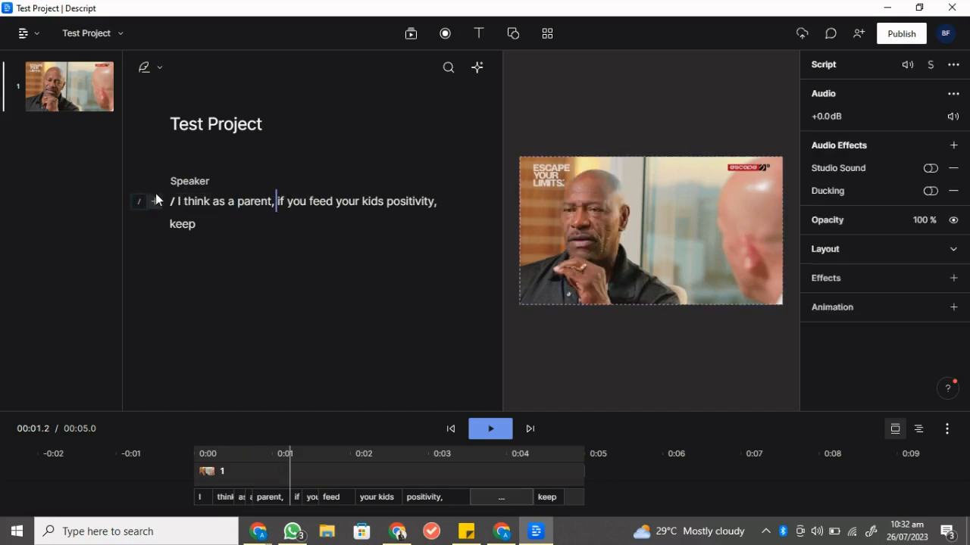
left_click(156, 194)
left_click(390, 177)
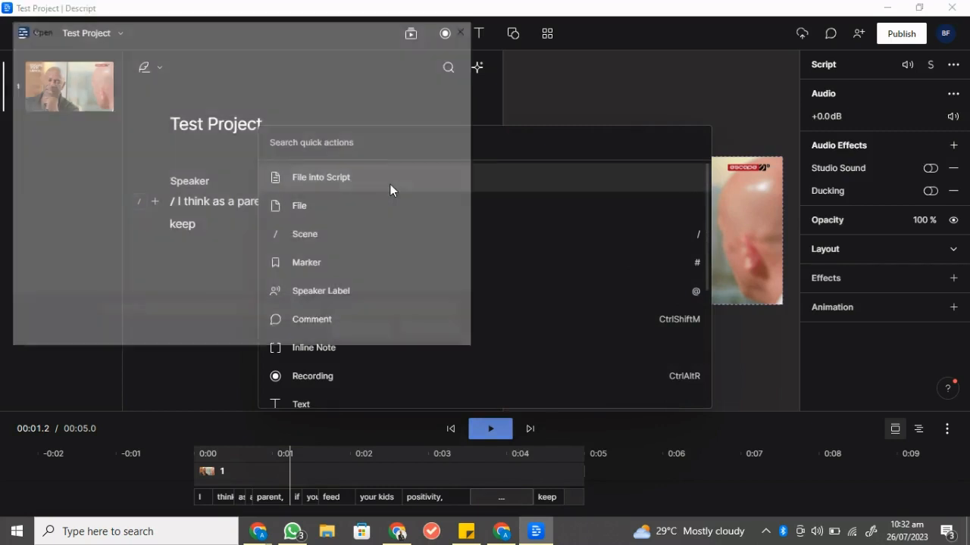
left_click(286, 148)
left_click(365, 334)
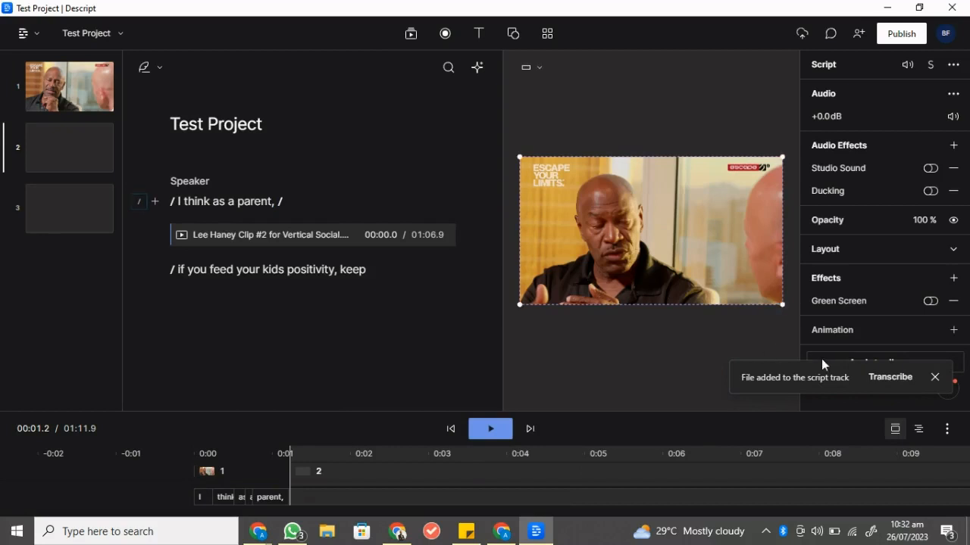
left_click(890, 377)
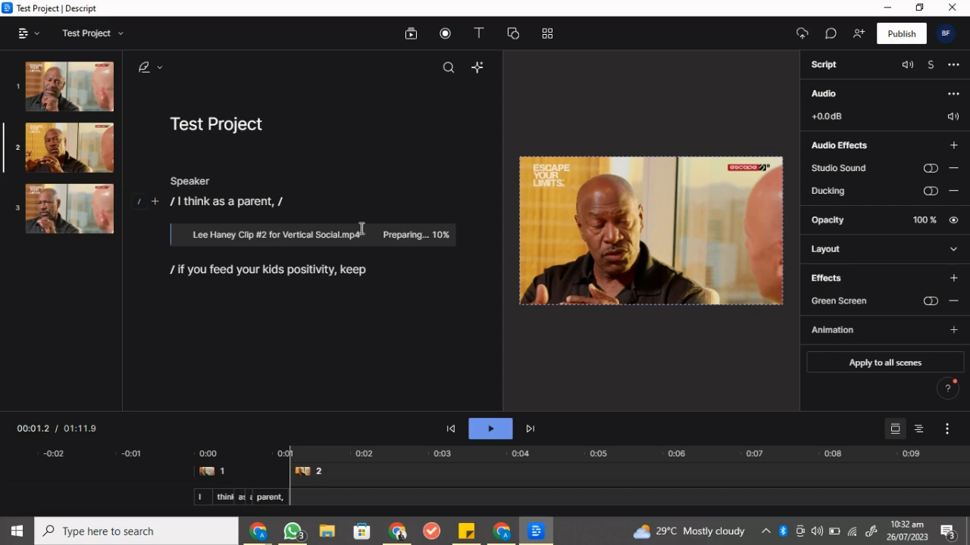
- Find the filler words in the transcribed script and delete all of them together with their media
left_click(477, 70)
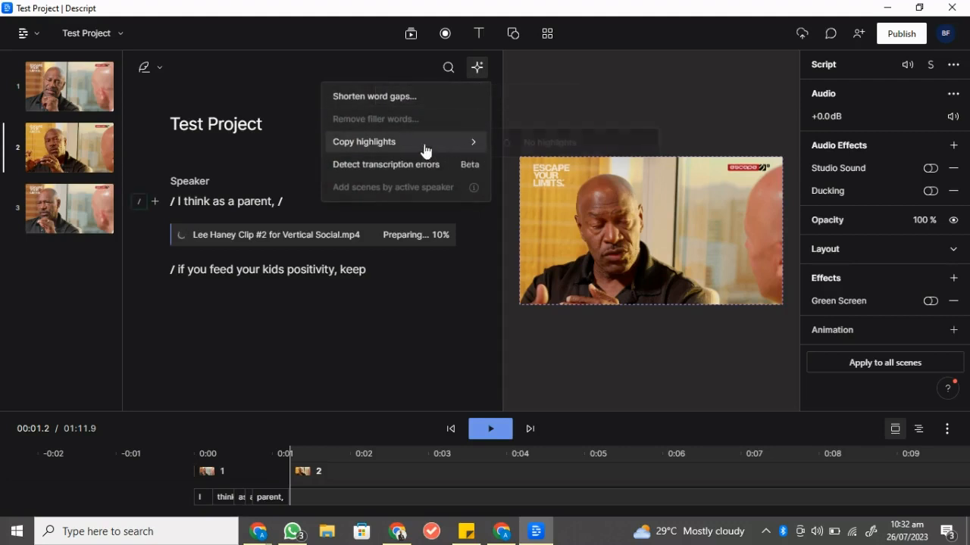
mouse_move(391, 143)
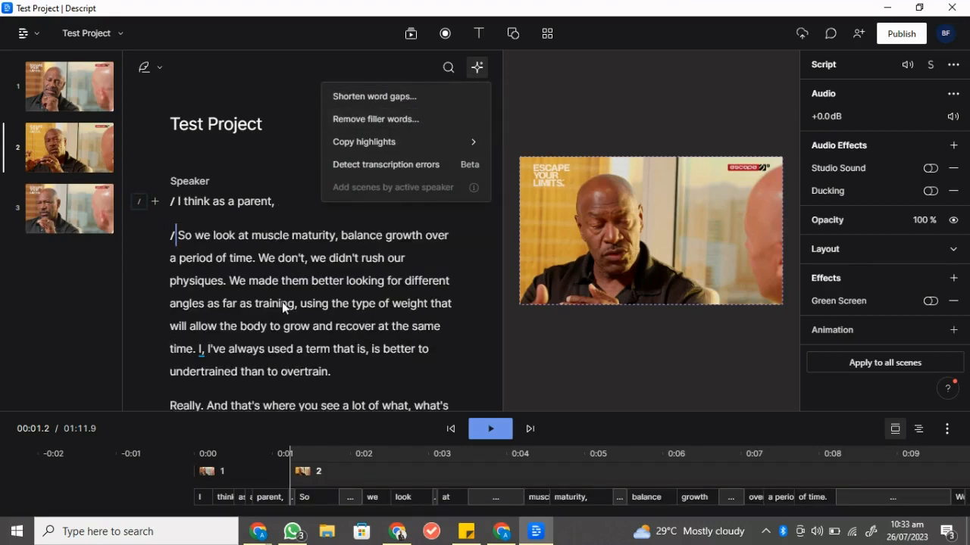
left_click(426, 117)
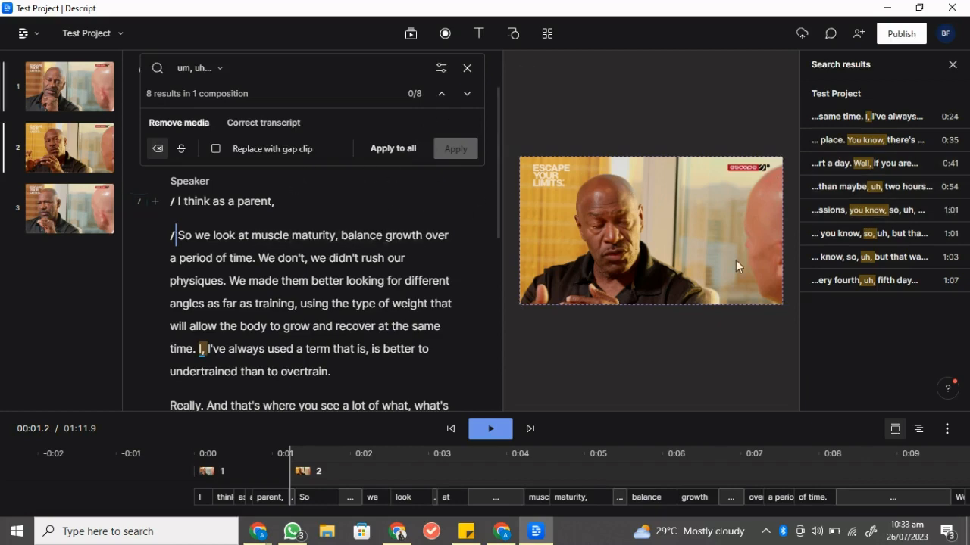
scroll(376, 303, "down", 10)
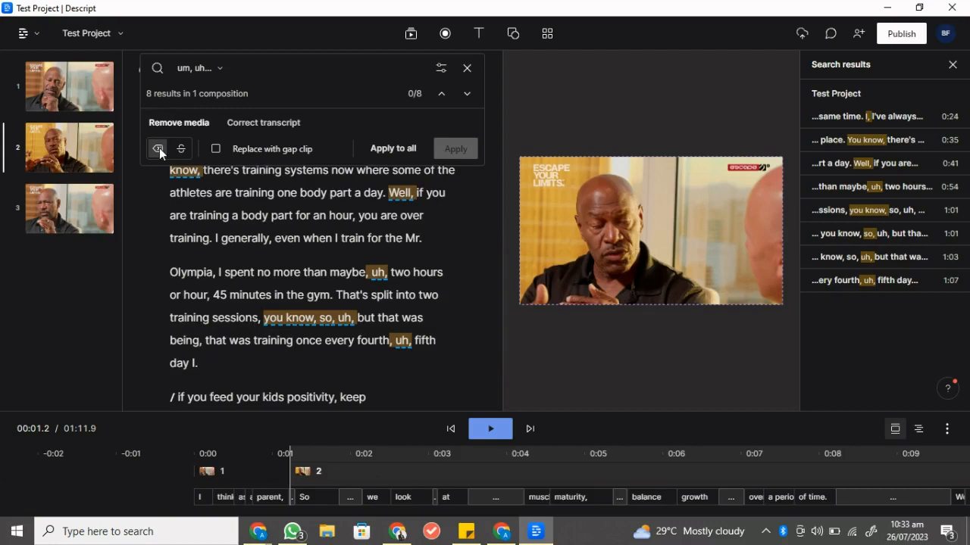
left_click(393, 148)
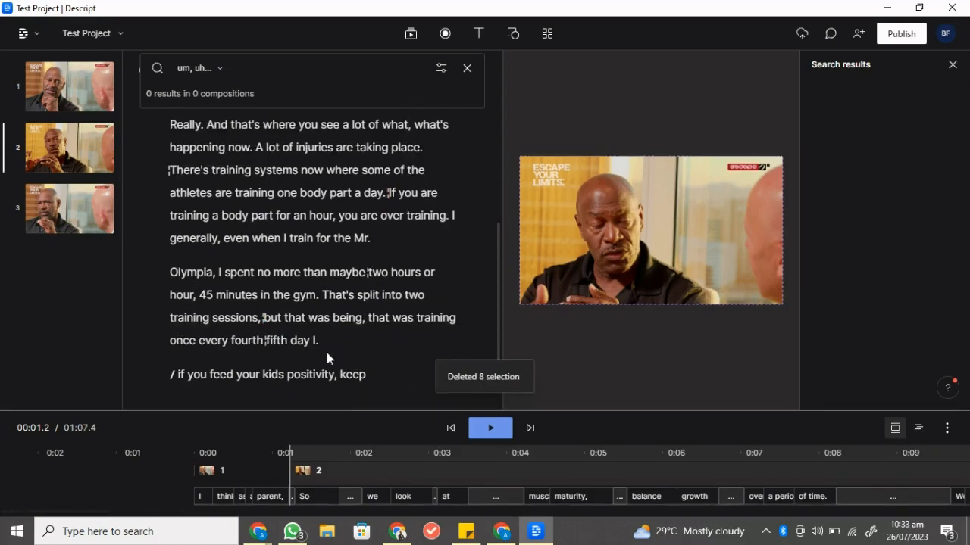
- Enlarge the timeline area to show the clip thumbnails and waveforms, and look through the cleaned-up script
left_click_drag(337, 412, 333, 301)
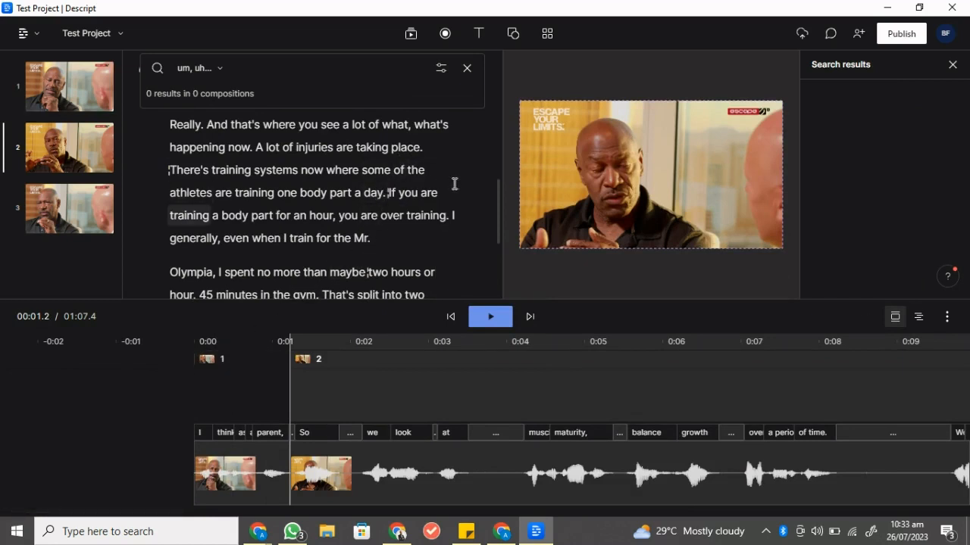
scroll(455, 185, "up", 5)
scroll(454, 184, "down", 10)
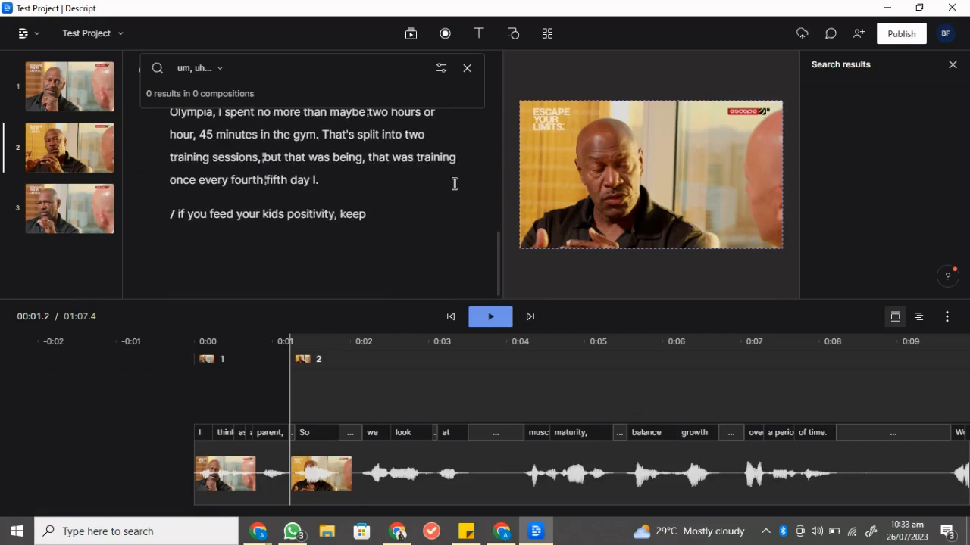
- Add a title text and a rectangle shape to scene 1
left_click(205, 395)
left_click(479, 35)
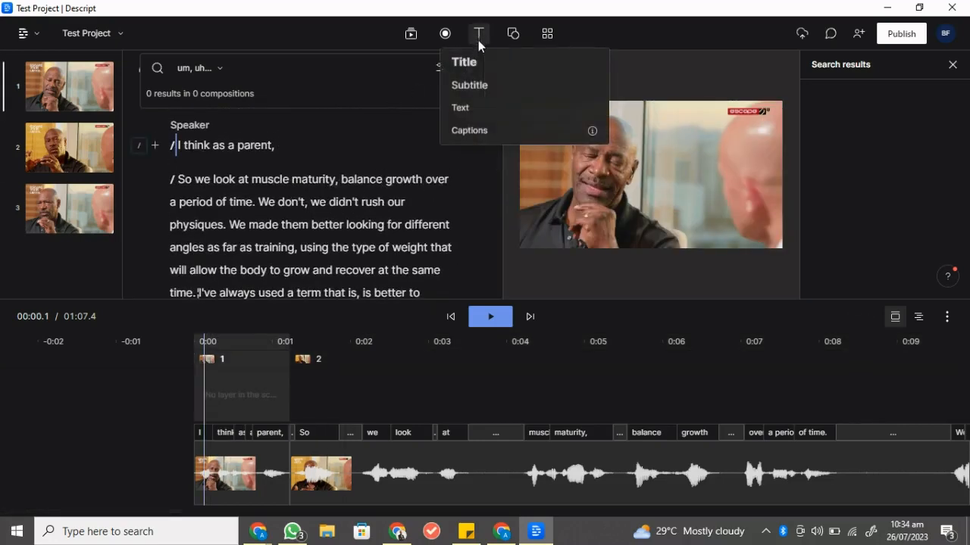
left_click(465, 62)
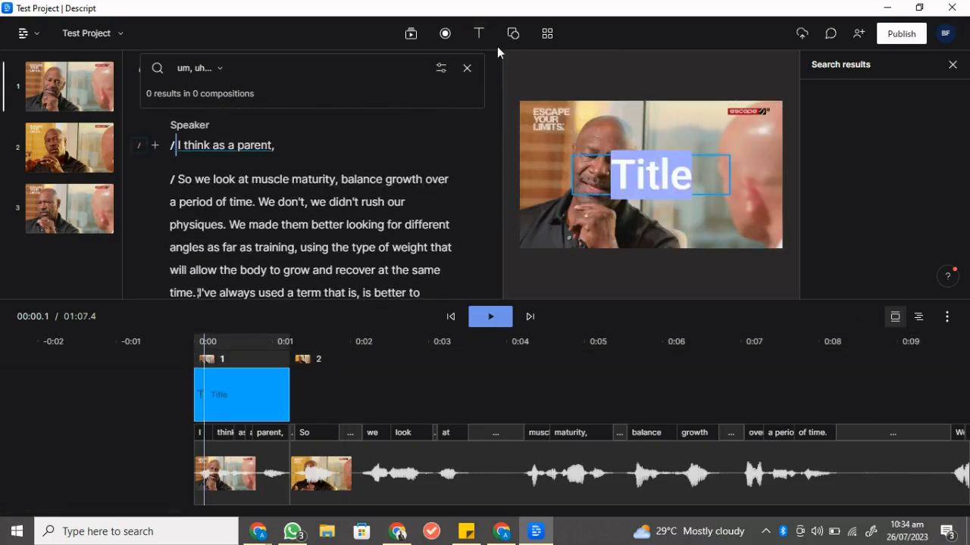
left_click(513, 34)
left_click(518, 70)
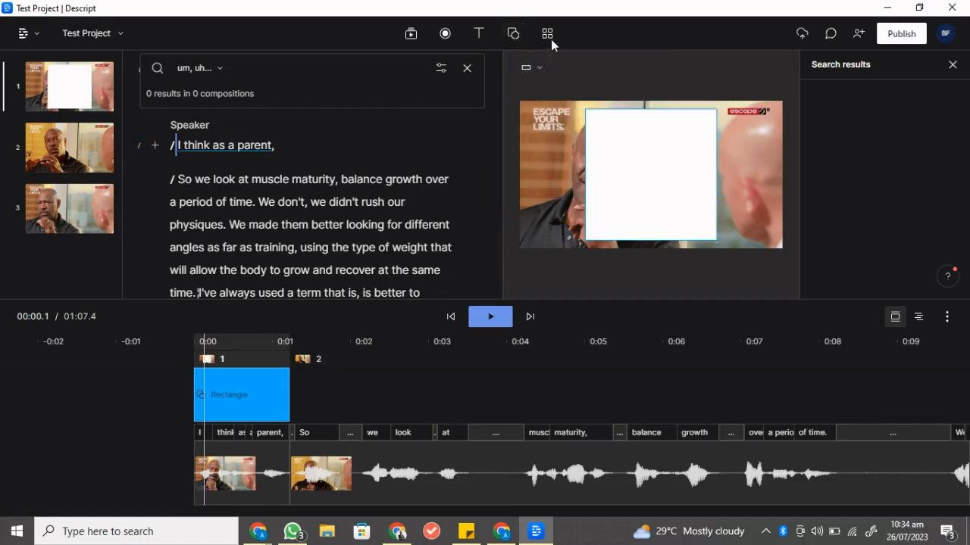
- Check scenes 1 and 2 on the timeline, and reduce the rectangle's height in scene 1 to uncover the title beneath it
left_click(307, 378)
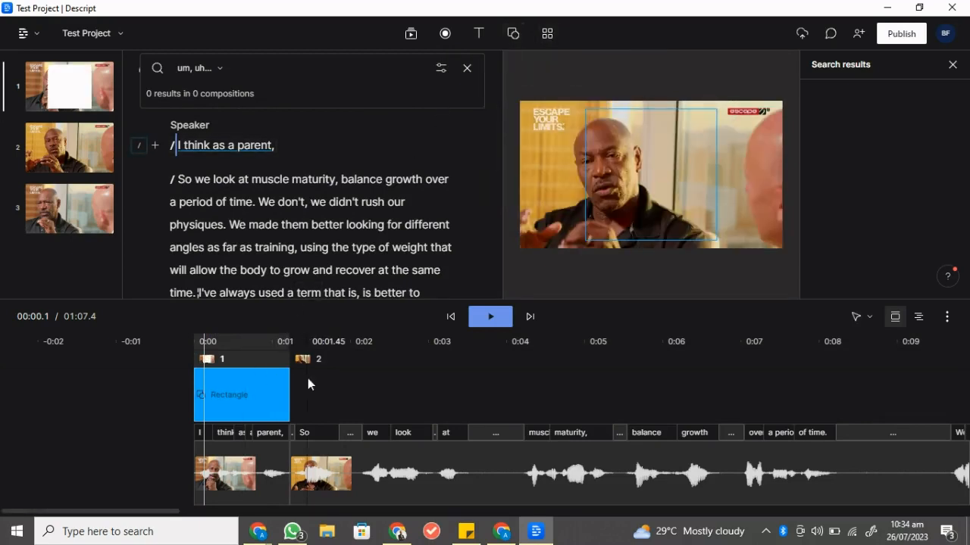
left_click(228, 359)
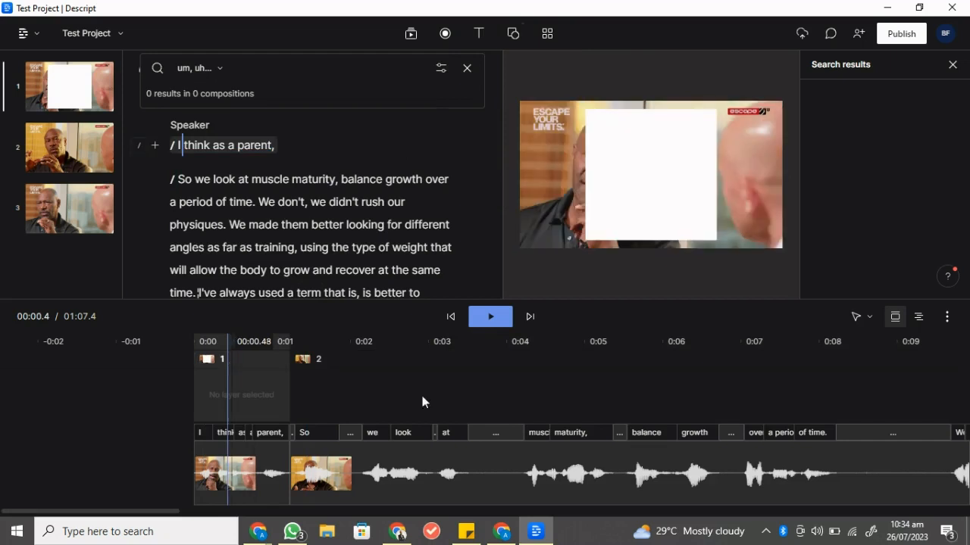
left_click(620, 362)
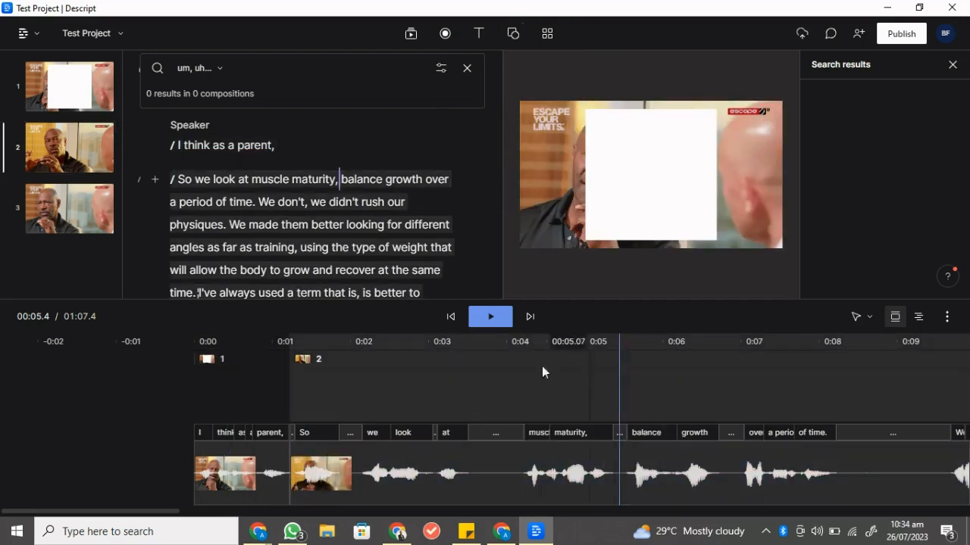
left_click(202, 354)
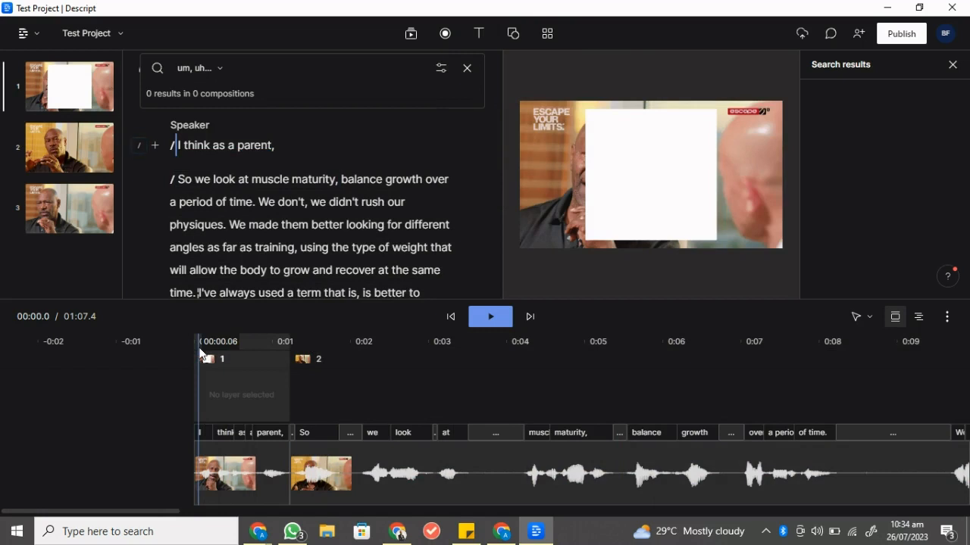
left_click(263, 337)
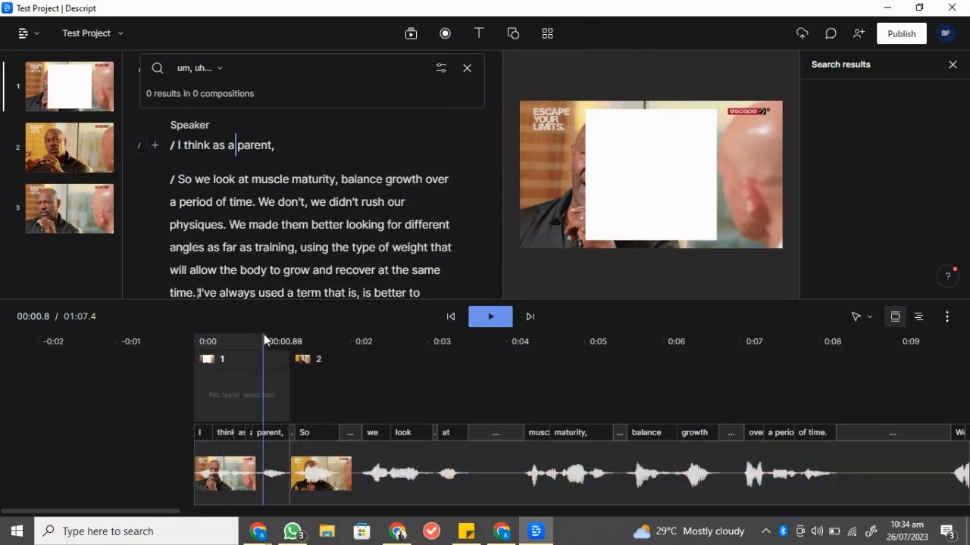
left_click(631, 220)
left_click_drag(643, 241, 644, 156)
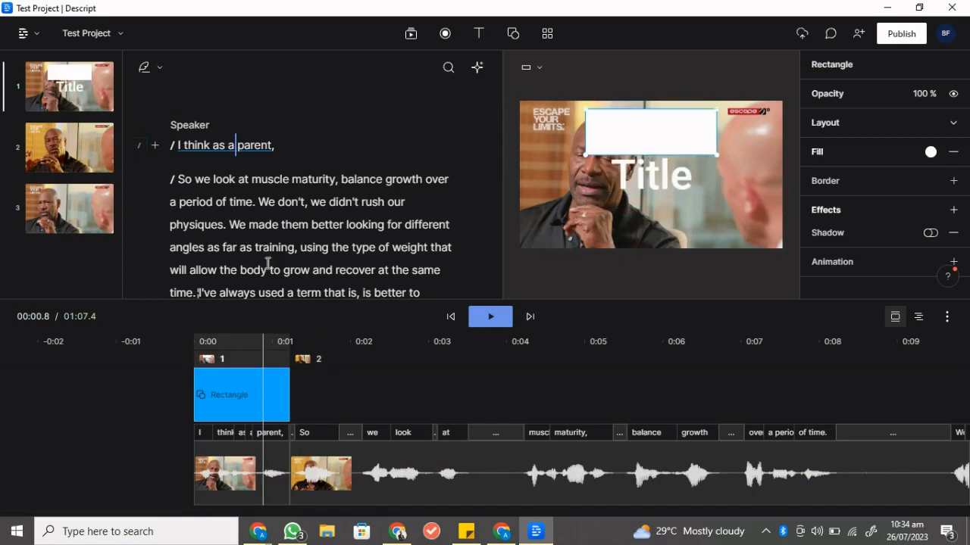
- Switch the timeline to show all layers at once, and check it with the playhead in scenes 1 and 2
left_click(171, 403)
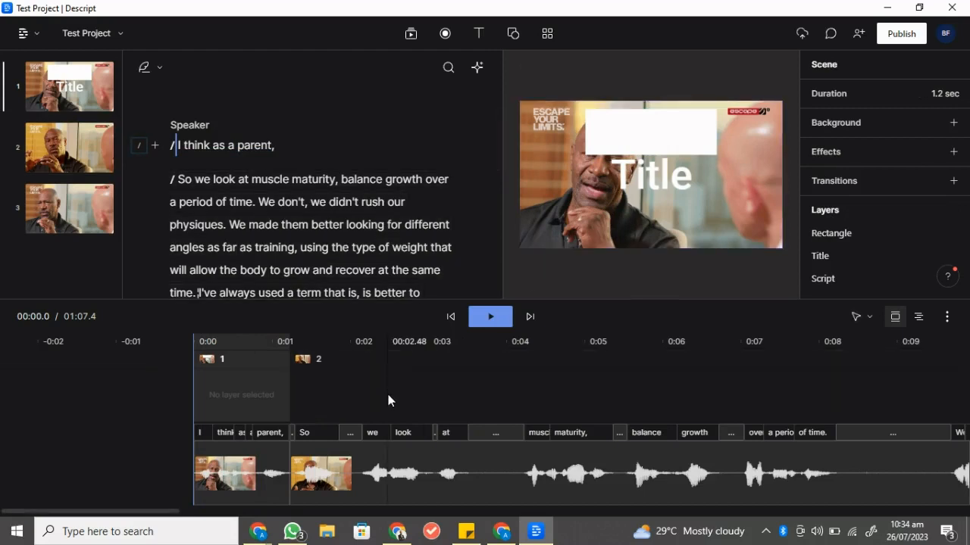
left_click(915, 319)
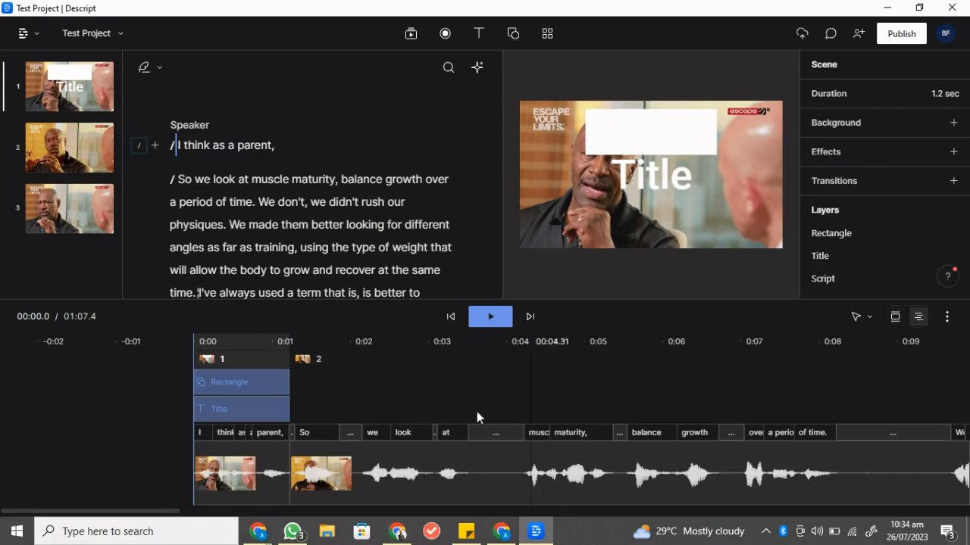
left_click(263, 359)
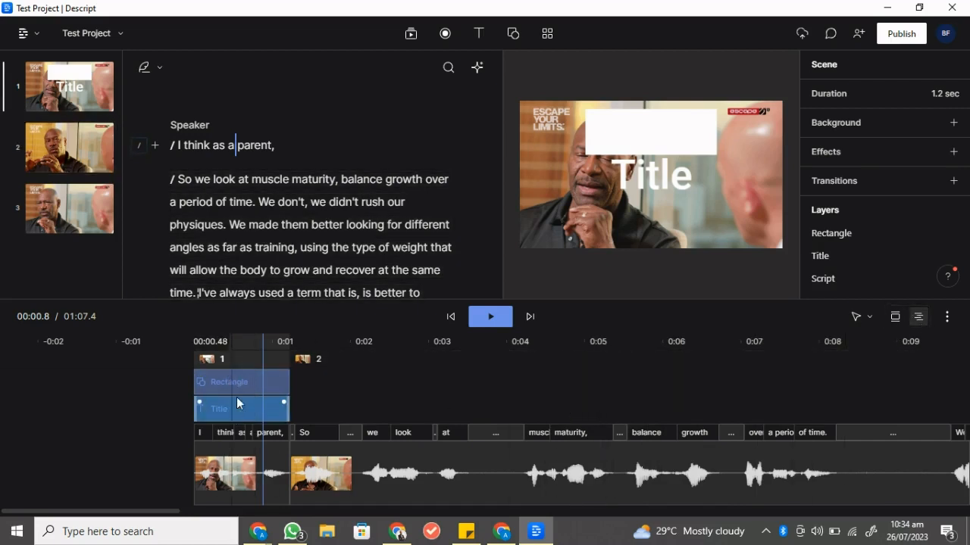
left_click(384, 392)
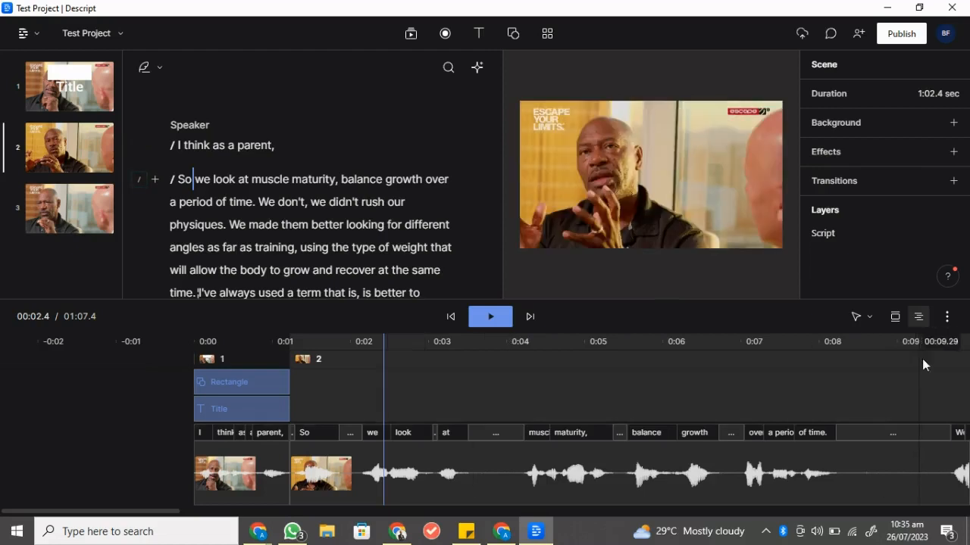
- Compare the timeline's selected-layer view with the all-layers view, and place the playhead in scene 1 with all layers shown
left_click(894, 317)
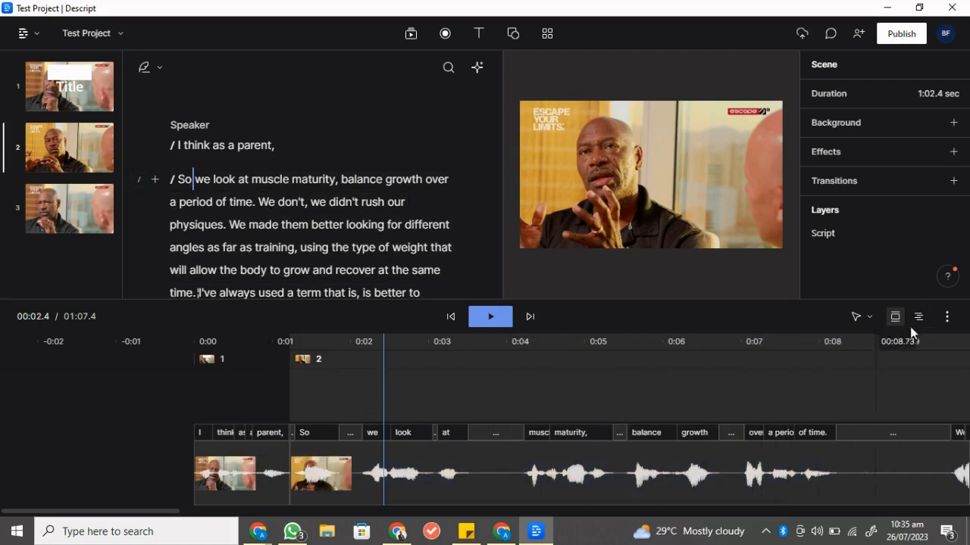
left_click(920, 320)
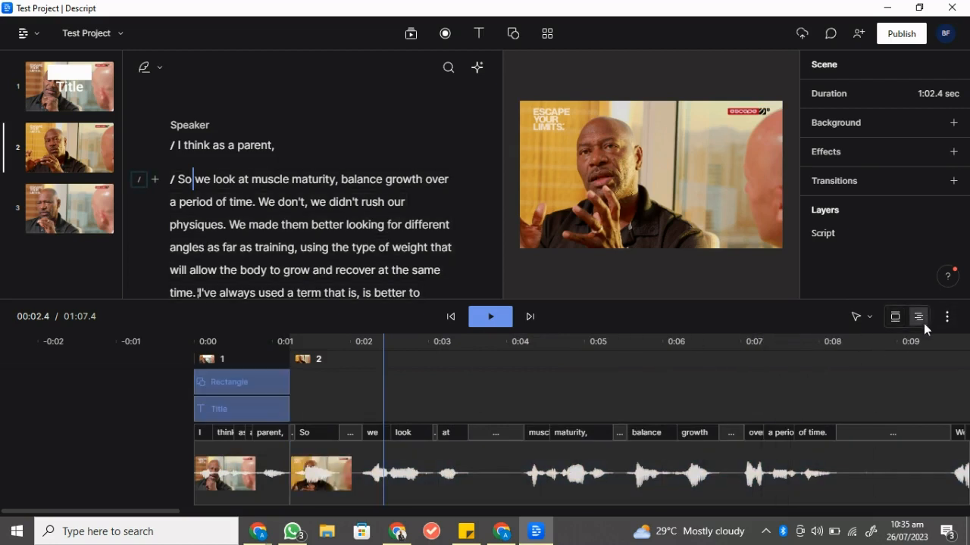
left_click(248, 361)
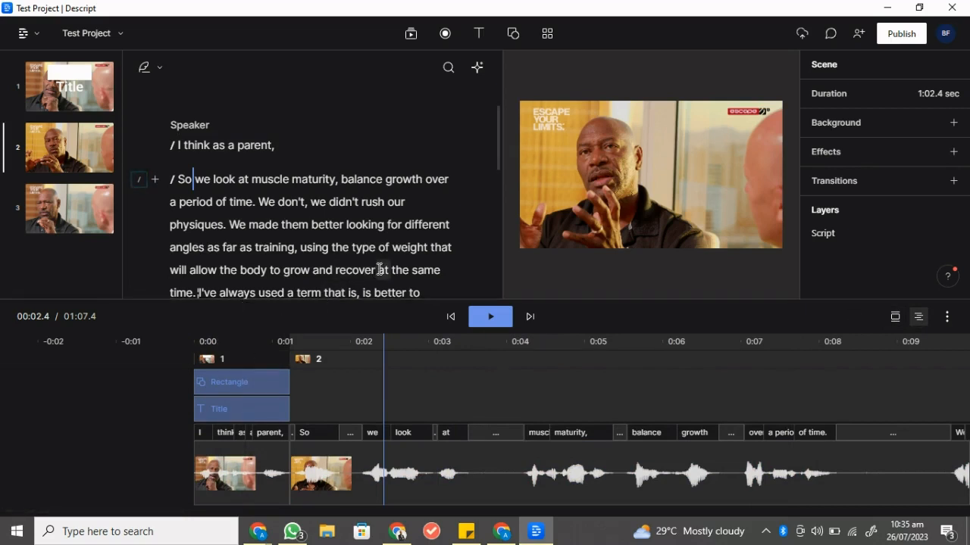
scroll(379, 269, "down", 1)
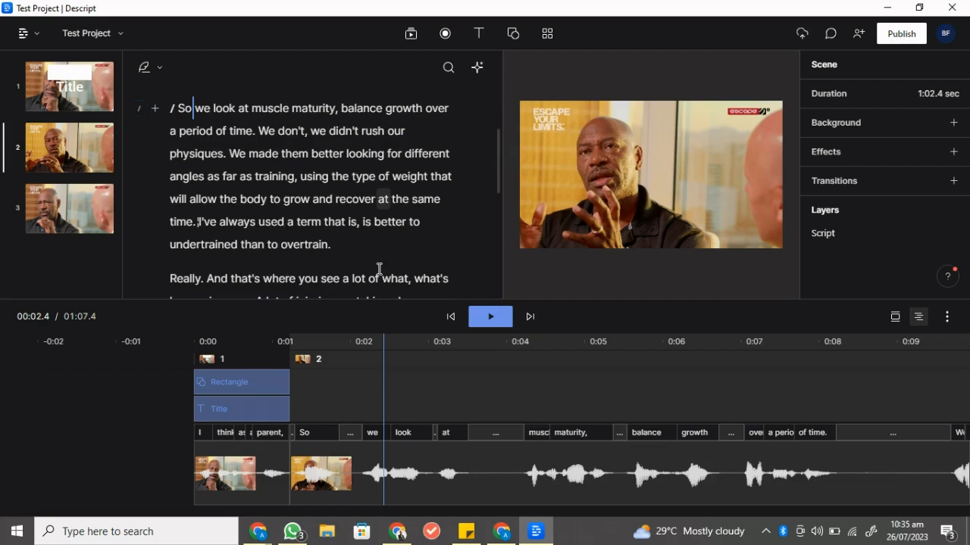
left_click(263, 346)
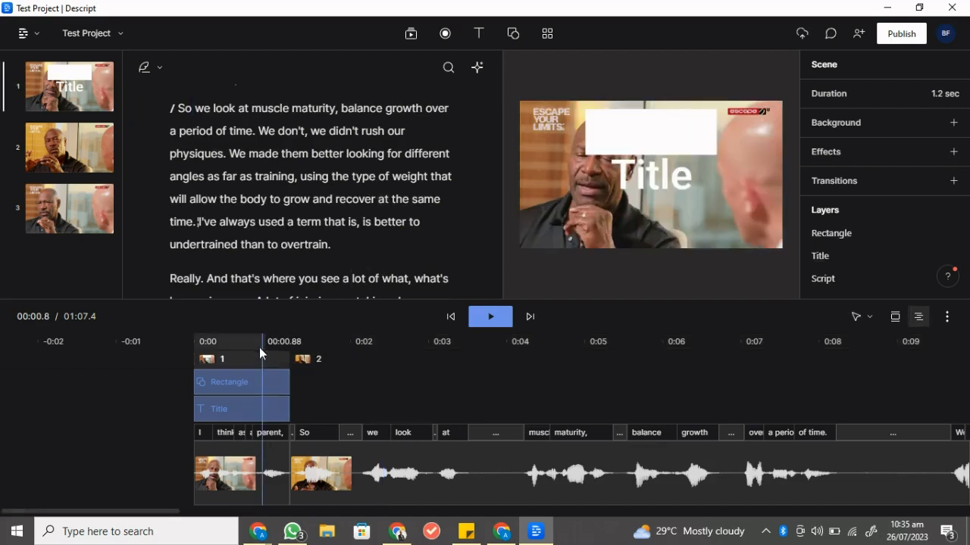